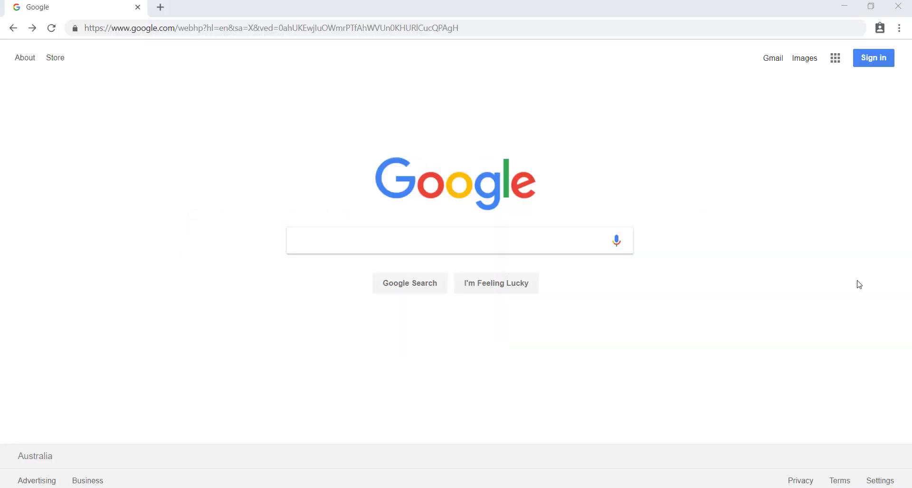
Step: Search Google Images for 'aspire tower in doha' and preview the first tower photo
{"action": "left_click", "coordinate": [474, 238]}
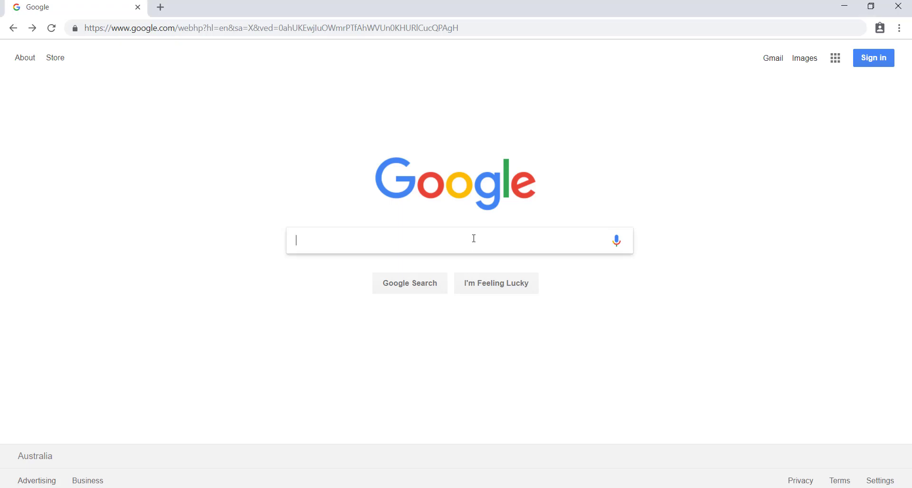
{"action": "type", "text": "aspire tower in doha"}
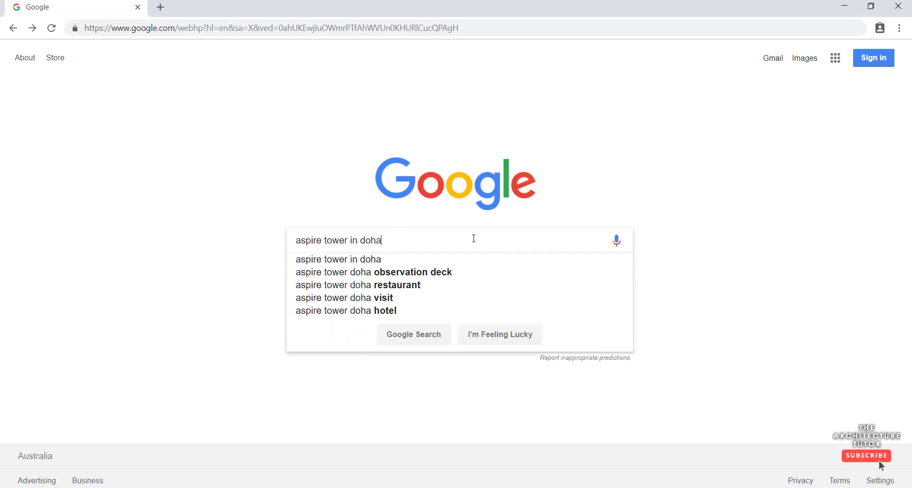
{"action": "key", "text": "Return"}
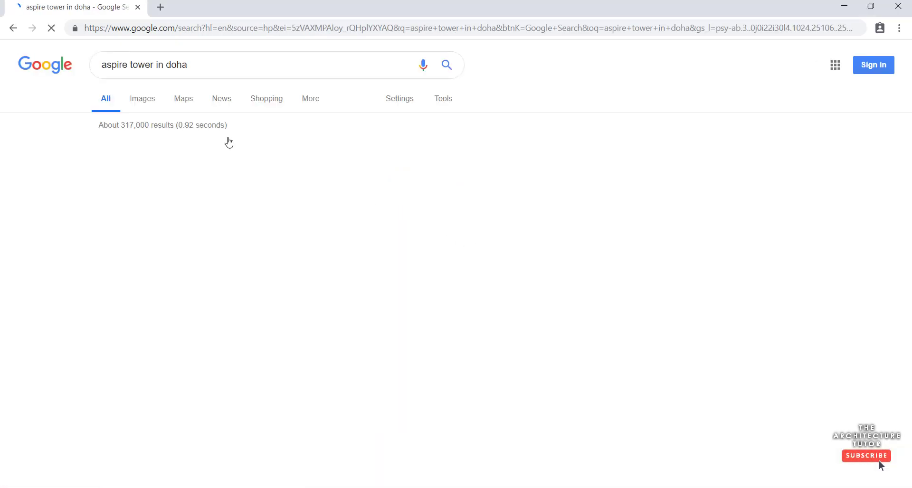
{"action": "left_click", "coordinate": [140, 102]}
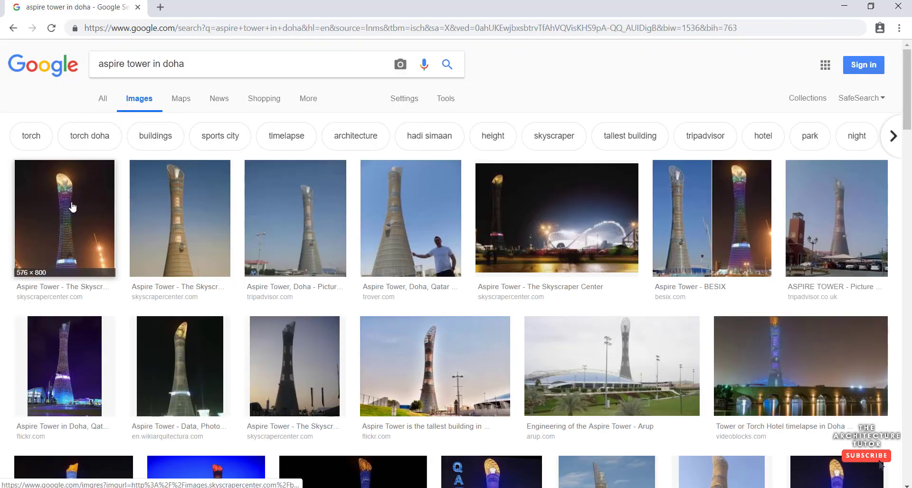
{"action": "left_click", "coordinate": [67, 226]}
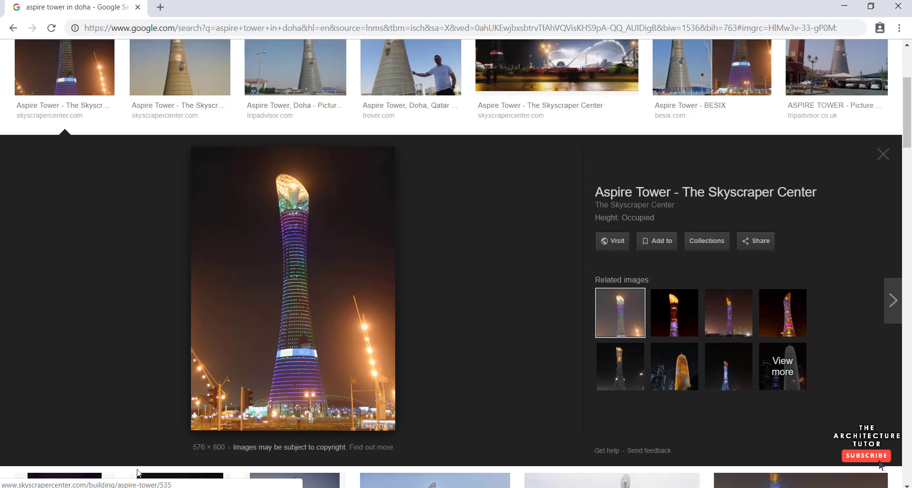
{"action": "left_click", "coordinate": [114, 485]}
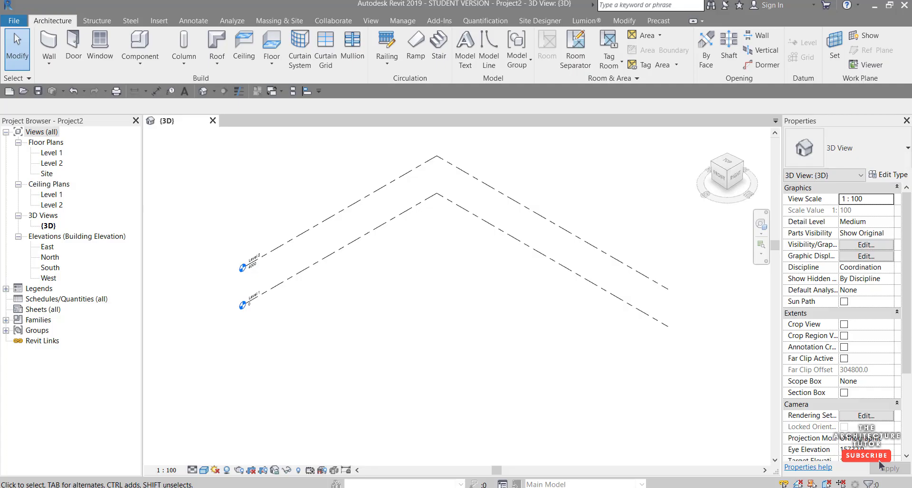
{"action": "middle_click_drag", "start_coordinate": [259, 207], "coordinate": [266, 227]}
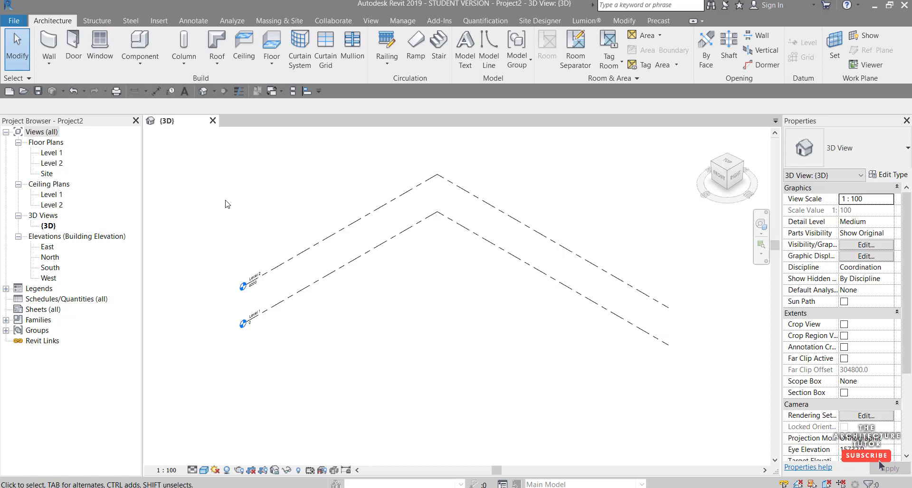
Step: Create an in-place mass named Tower from the Massing & Site tools
{"action": "left_click", "coordinate": [280, 23]}
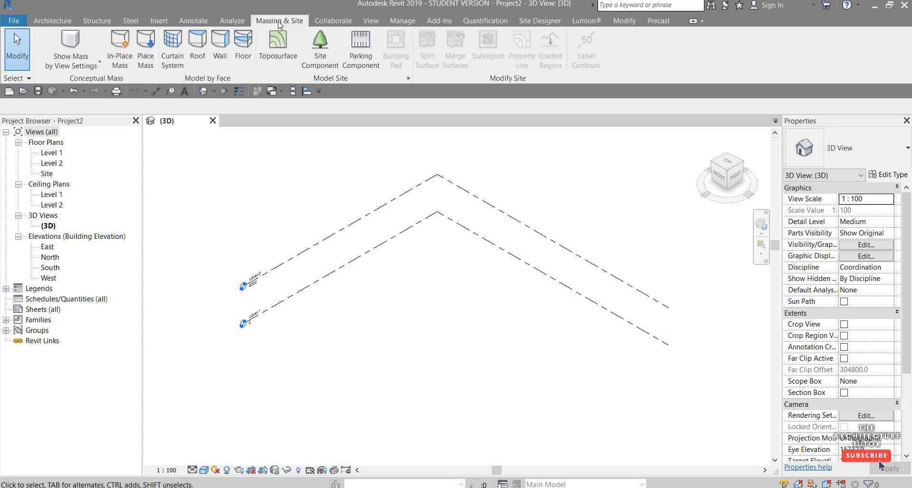
{"action": "left_click", "coordinate": [128, 43]}
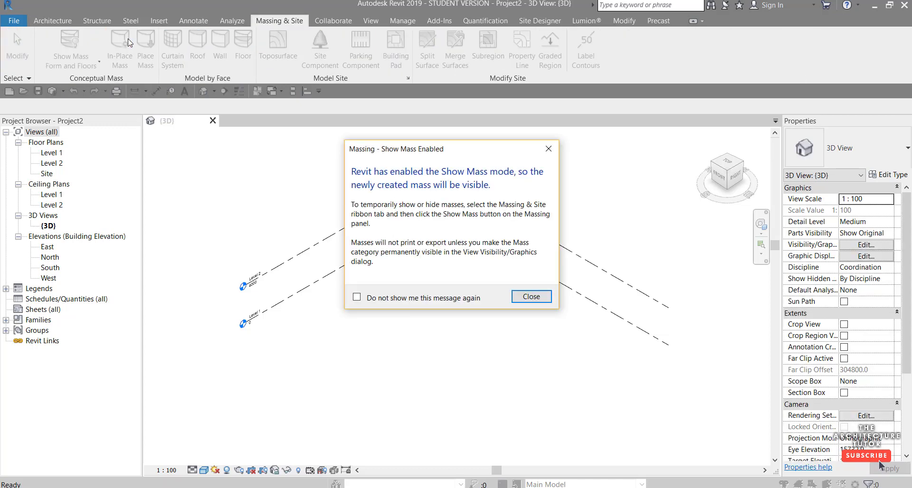
{"action": "key", "text": "Return"}
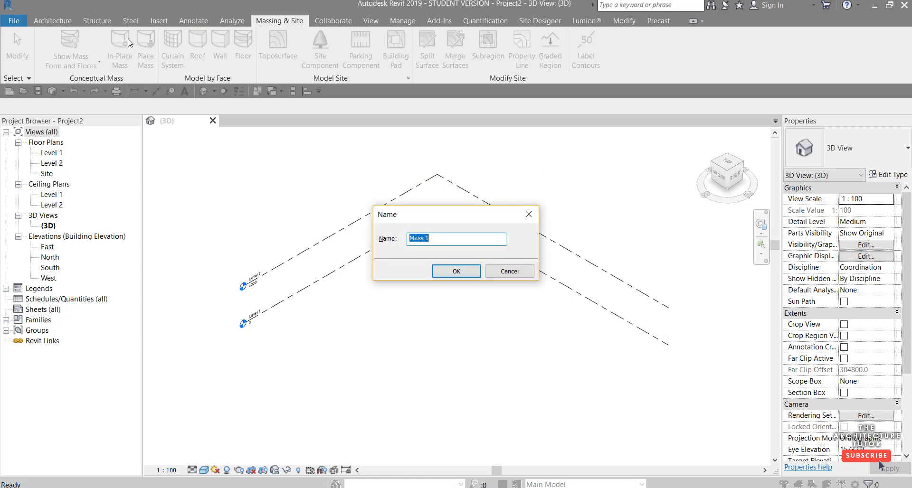
{"action": "type", "text": "Tower"}
{"action": "key", "text": "Return"}
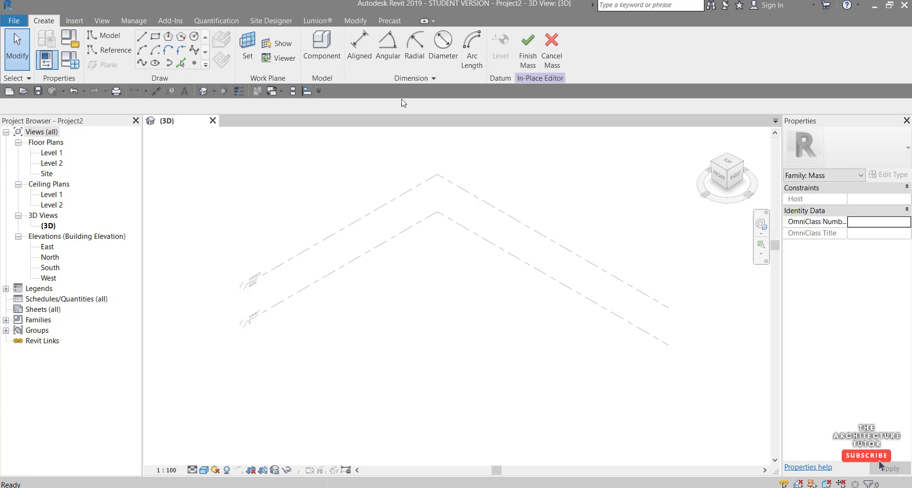
Step: On the Level 1 plan, sketch a circle of radius 18000 centred on the plan
{"action": "left_click", "coordinate": [56, 156]}
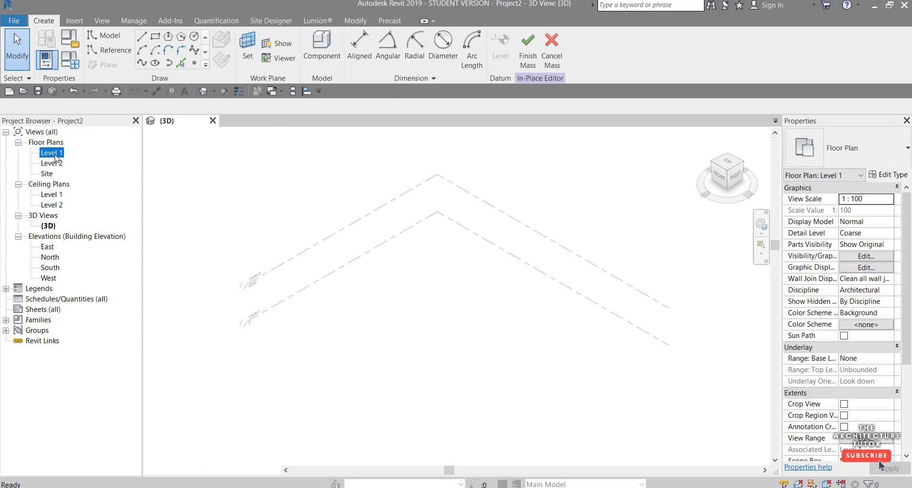
{"action": "double_click", "coordinate": [55, 156]}
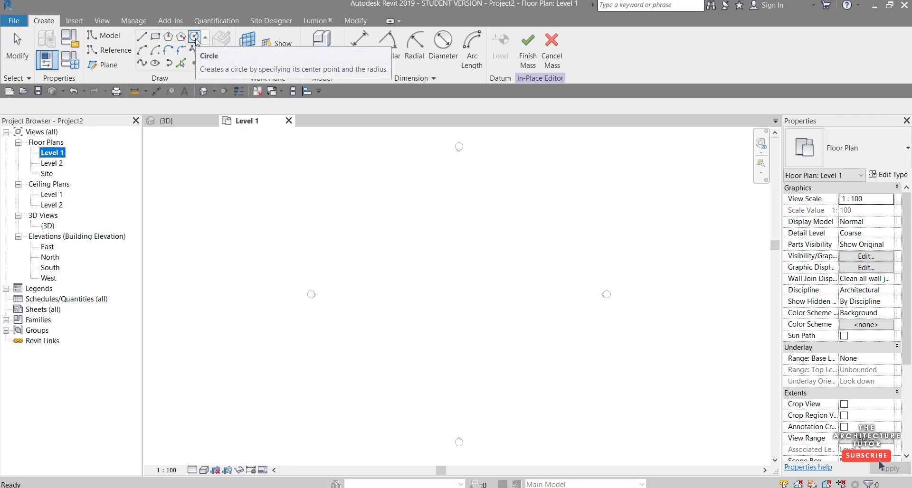
{"action": "left_click", "coordinate": [195, 37]}
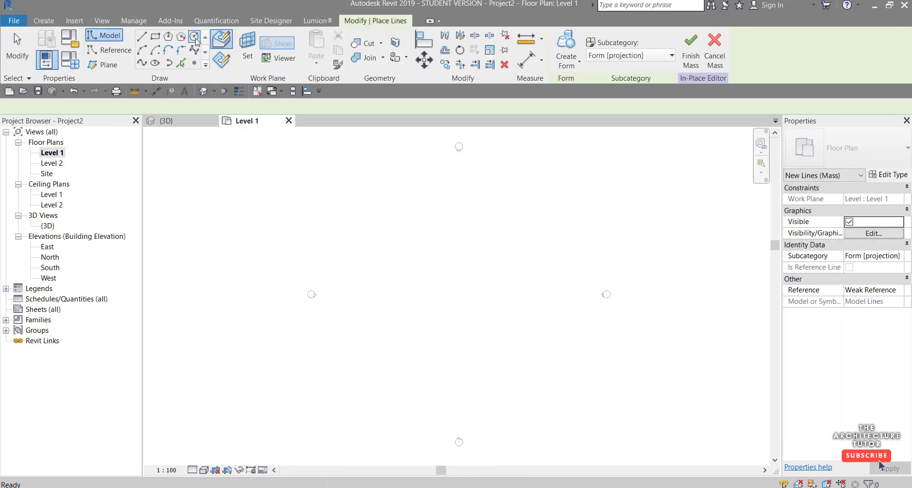
{"action": "left_click", "coordinate": [454, 292]}
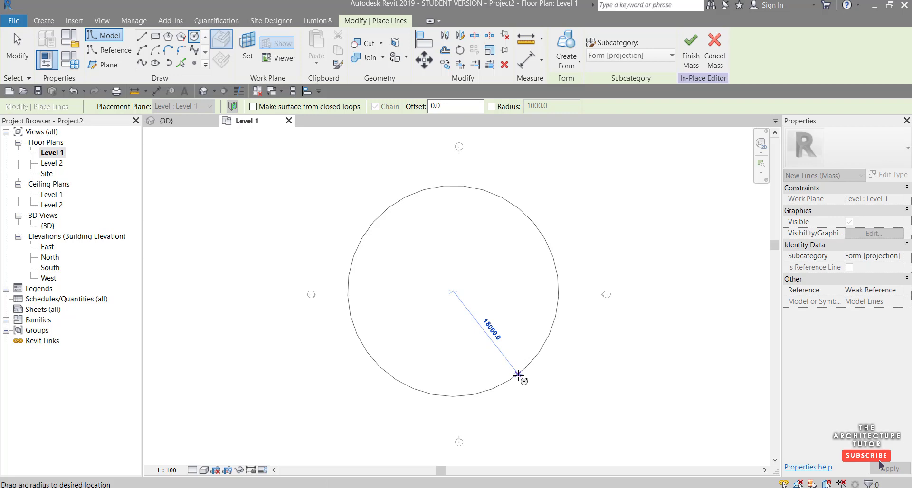
{"action": "left_click", "coordinate": [519, 375]}
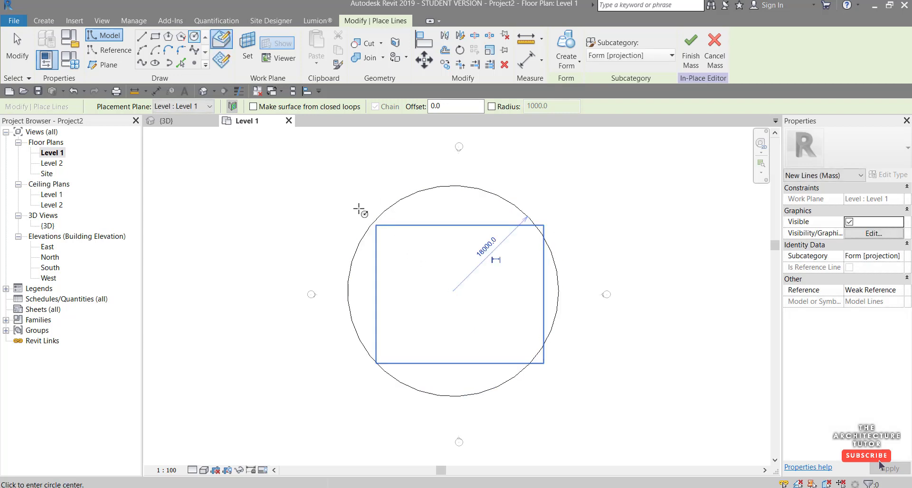
Step: Return to the 3D view and select the sketched circle
{"action": "left_click", "coordinate": [195, 126]}
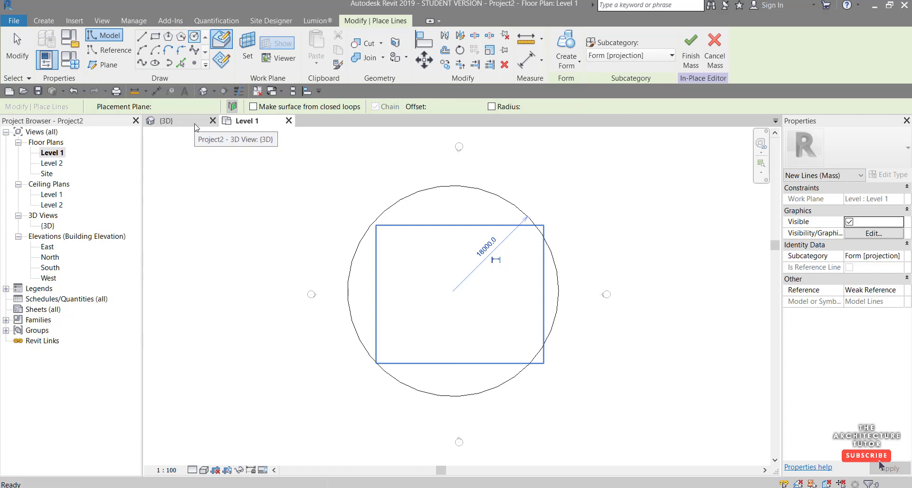
{"action": "left_click", "coordinate": [195, 126]}
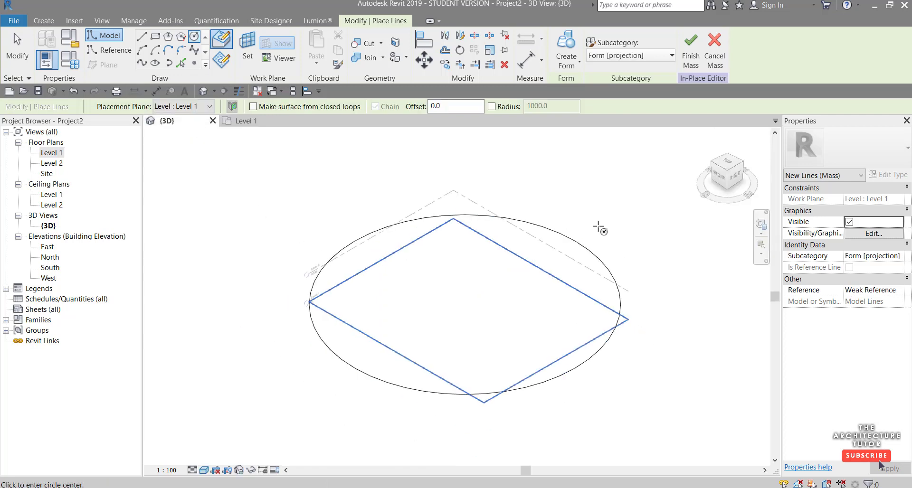
{"action": "key", "text": "Escape"}
{"action": "left_click", "coordinate": [598, 256]}
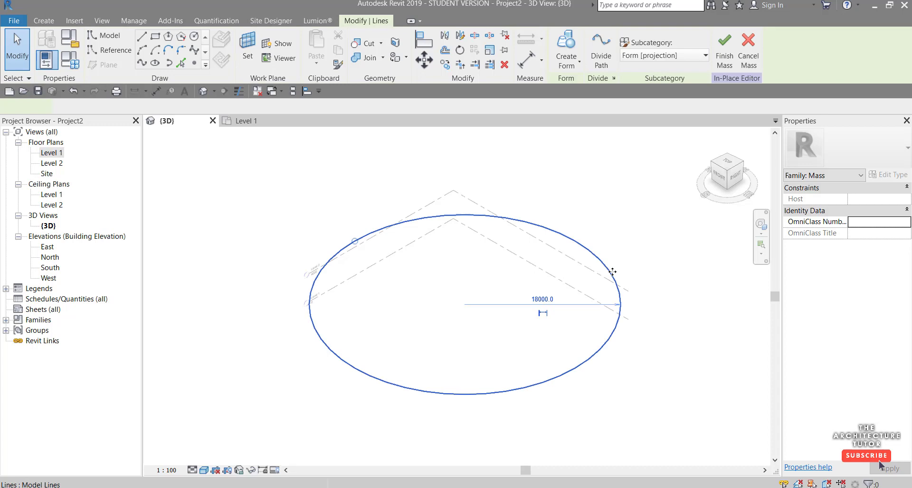
{"action": "mouse_move", "coordinate": [598, 256]}
{"action": "middle_mouse_down", "text": "shift"}
{"action": "mouse_move", "coordinate": [613, 303]}
{"action": "mouse_move", "coordinate": [592, 191]}
{"action": "mouse_move", "coordinate": [619, 309]}
{"action": "mouse_move", "coordinate": [596, 249]}
{"action": "middle_mouse_up", "text": "shift"}
Step: Turn the circle into a solid cylinder form
{"action": "left_click", "coordinate": [525, 209]}
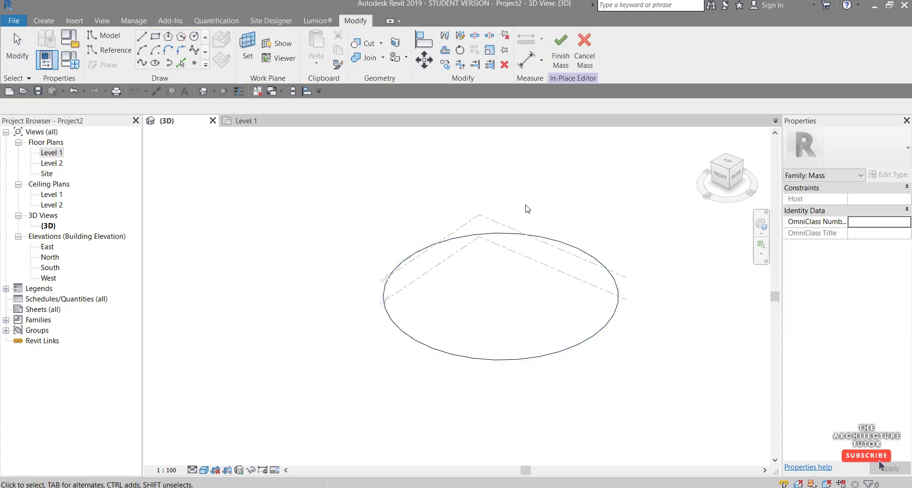
{"action": "left_click", "coordinate": [497, 236]}
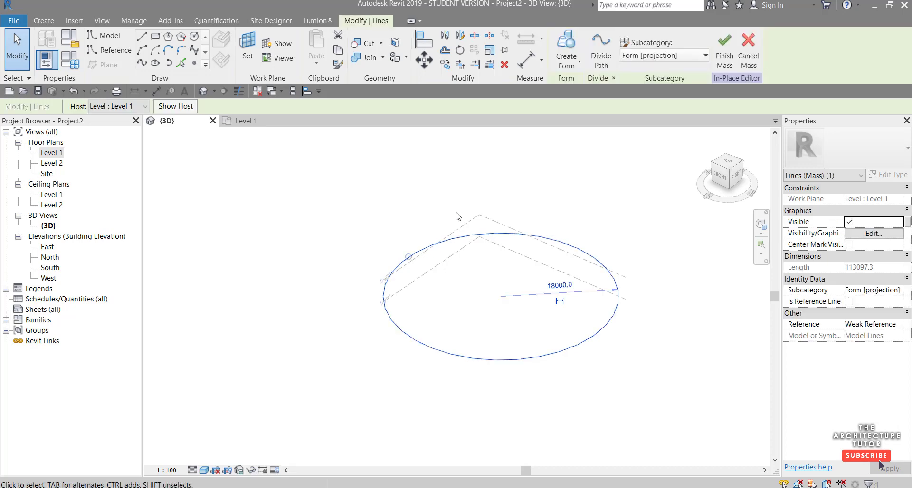
{"action": "left_click", "coordinate": [574, 64]}
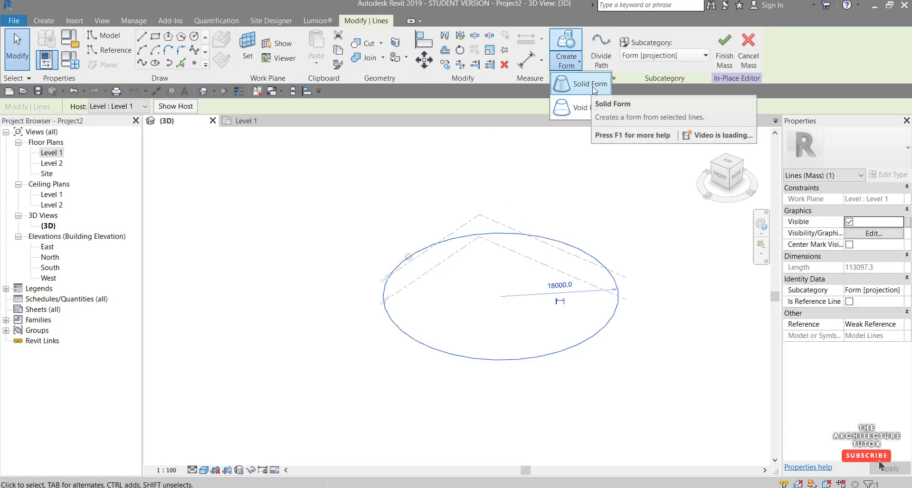
{"action": "left_click", "coordinate": [581, 85]}
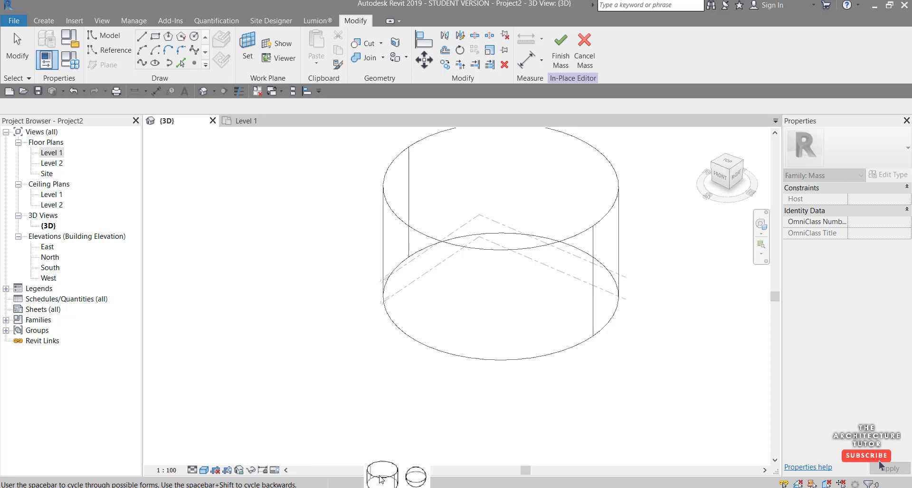
{"action": "left_click", "coordinate": [380, 480]}
Step: Stretch the cylinder's top face upward to about 224409 high
{"action": "scroll", "coordinate": [389, 370], "scroll_direction": "down", "scroll_amount": 5}
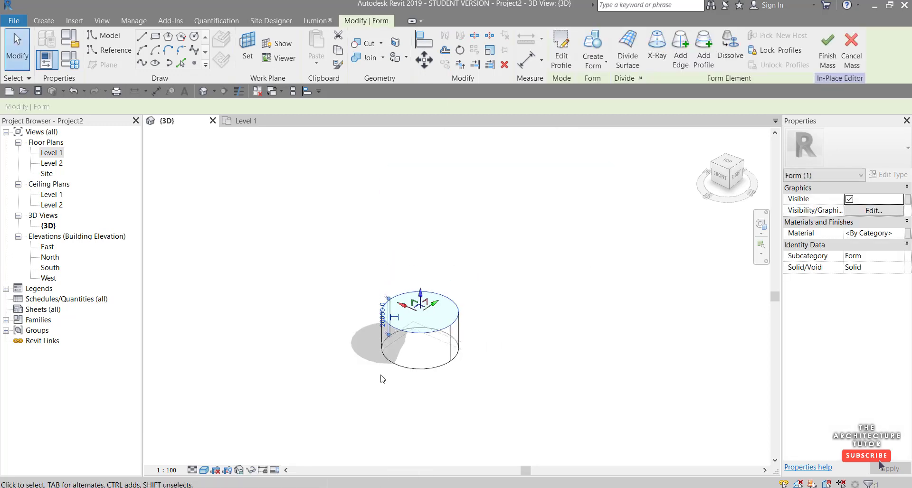
{"action": "scroll", "coordinate": [394, 323], "scroll_direction": "down", "scroll_amount": 3}
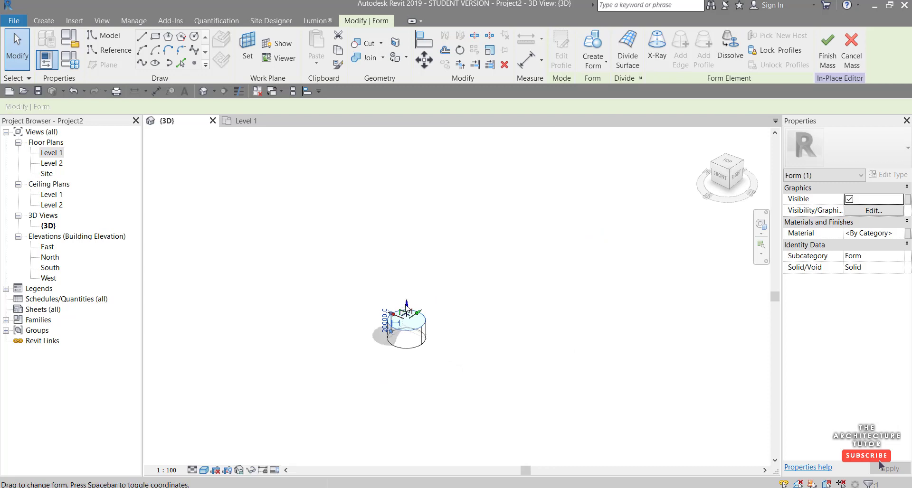
{"action": "scroll", "coordinate": [414, 350], "scroll_direction": "down", "scroll_amount": 2}
{"action": "left_click_drag", "start_coordinate": [409, 362], "coordinate": [410, 215]}
{"action": "scroll", "coordinate": [369, 322], "scroll_direction": "up", "scroll_amount": 2}
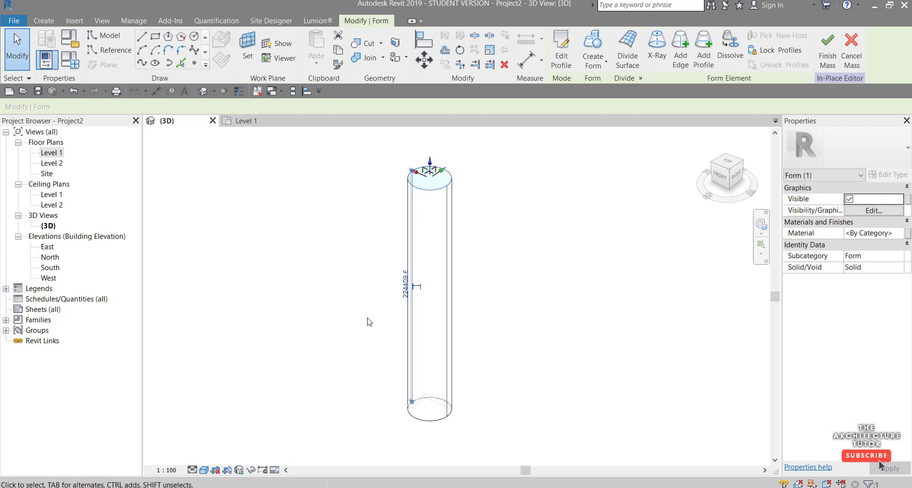
{"action": "scroll", "coordinate": [370, 322], "scroll_direction": "up", "scroll_amount": 1}
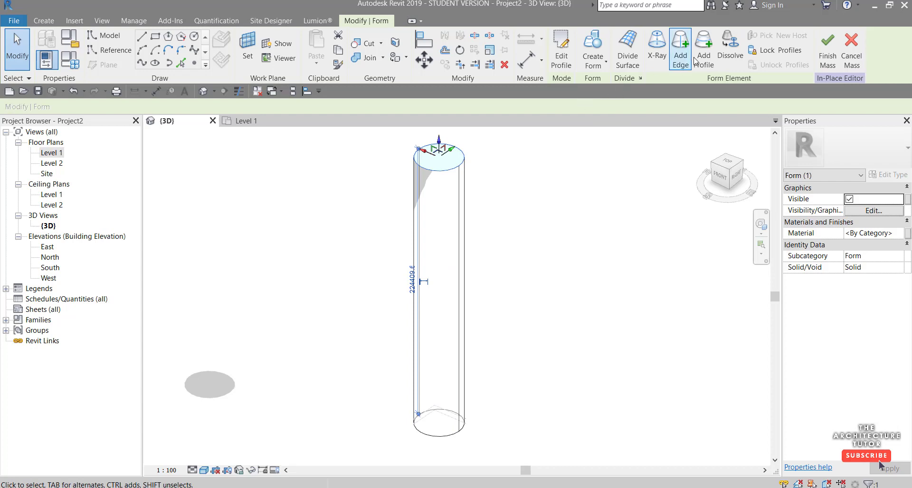
Step: Add a new circular profile at the cylinder's mid-height
{"action": "key", "text": "Escape"}
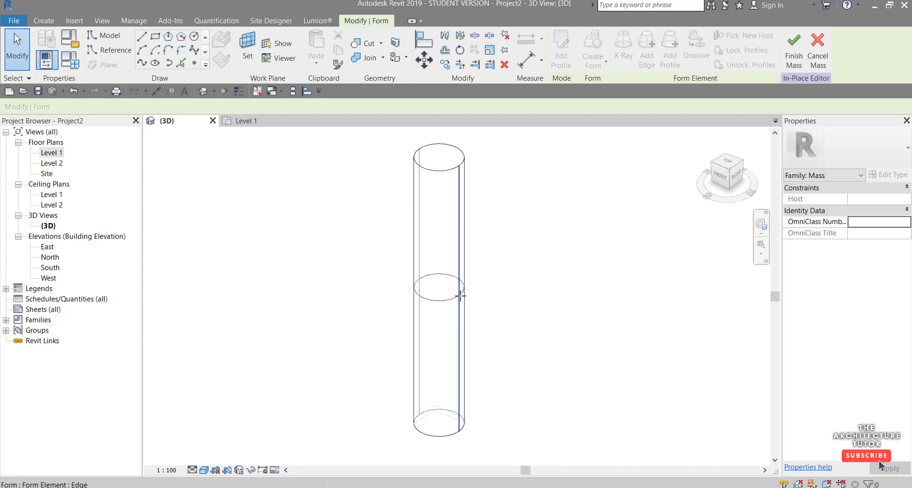
{"action": "left_click", "coordinate": [459, 297]}
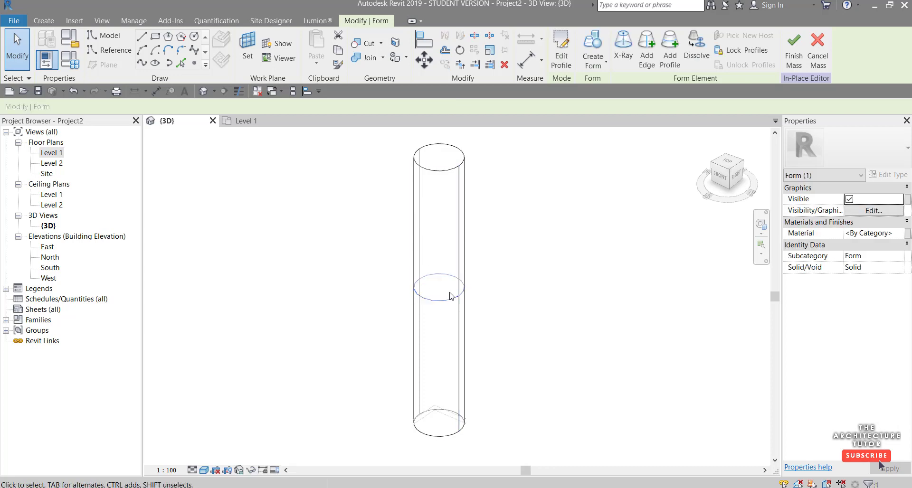
{"action": "scroll", "coordinate": [482, 294], "scroll_direction": "up", "scroll_amount": 5}
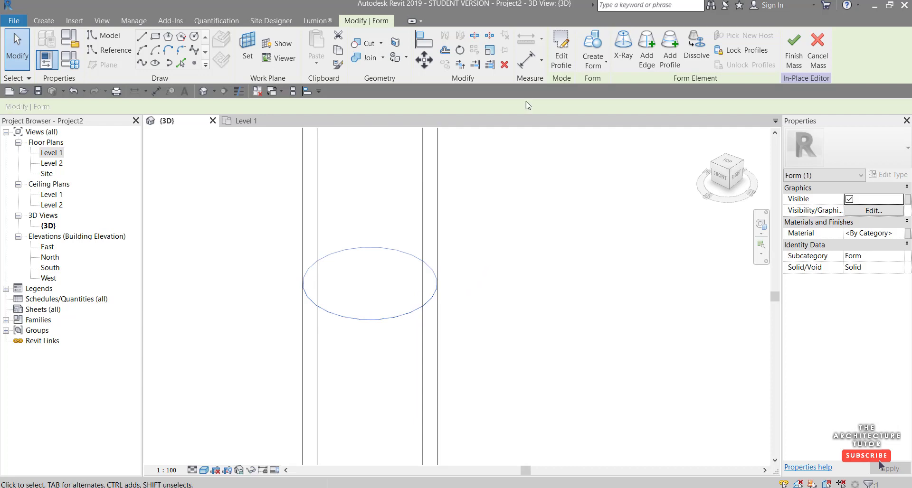
Step: Change the mid-height profile's diameter from 18000 to 9m and finish the edit
{"action": "left_click", "coordinate": [561, 44]}
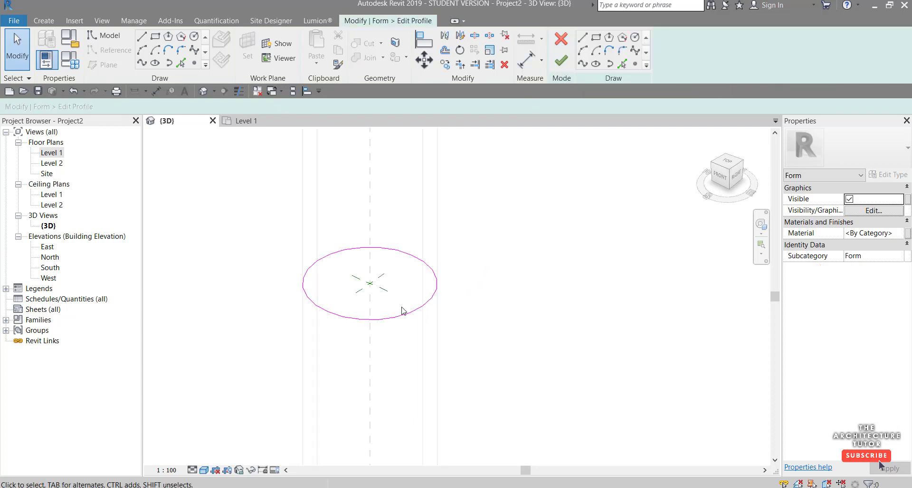
{"action": "left_click", "coordinate": [405, 259]}
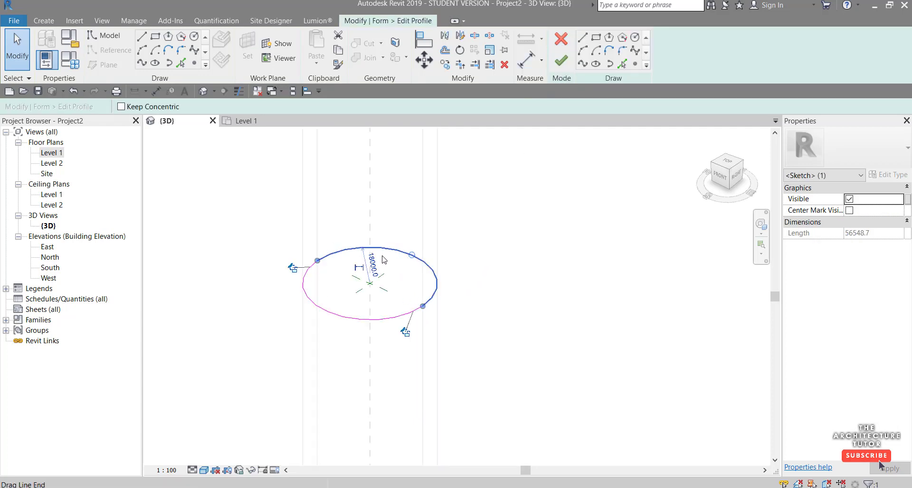
{"action": "left_click", "coordinate": [372, 257]}
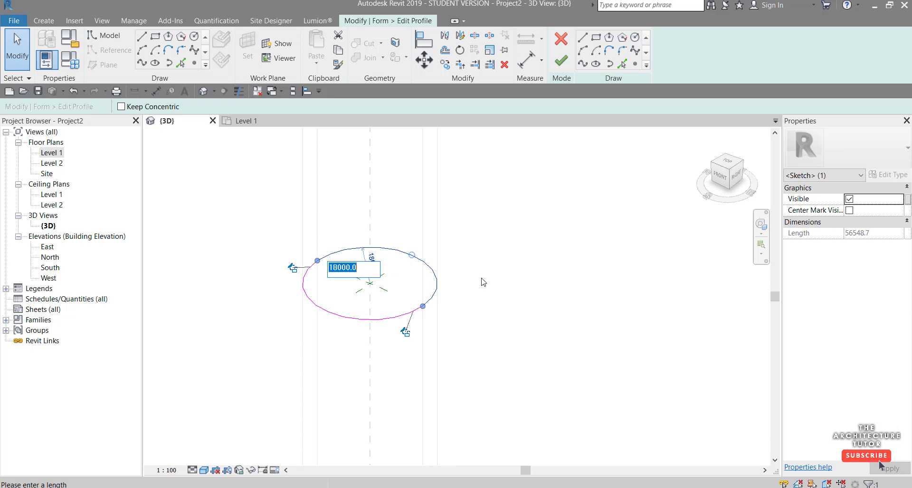
{"action": "type", "text": "9m"}
{"action": "key", "text": "Return"}
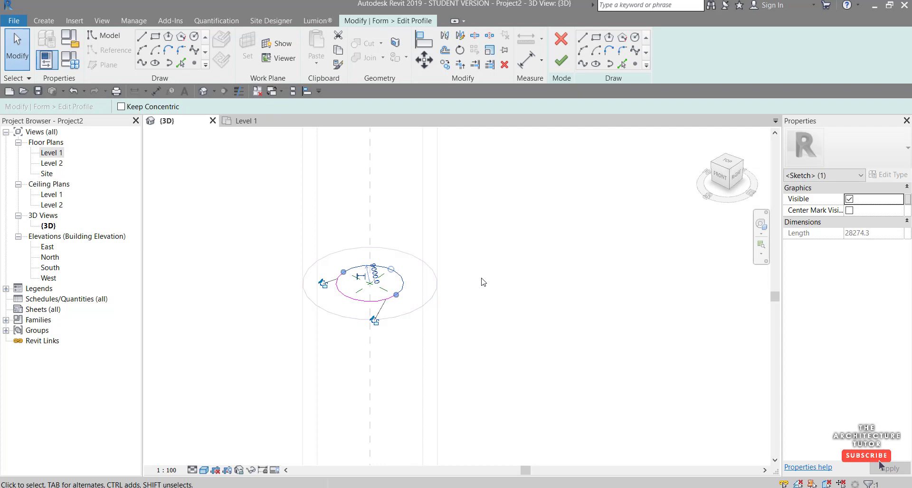
{"action": "key", "text": "Escape"}
{"action": "scroll", "coordinate": [491, 279], "scroll_direction": "down", "scroll_amount": 4}
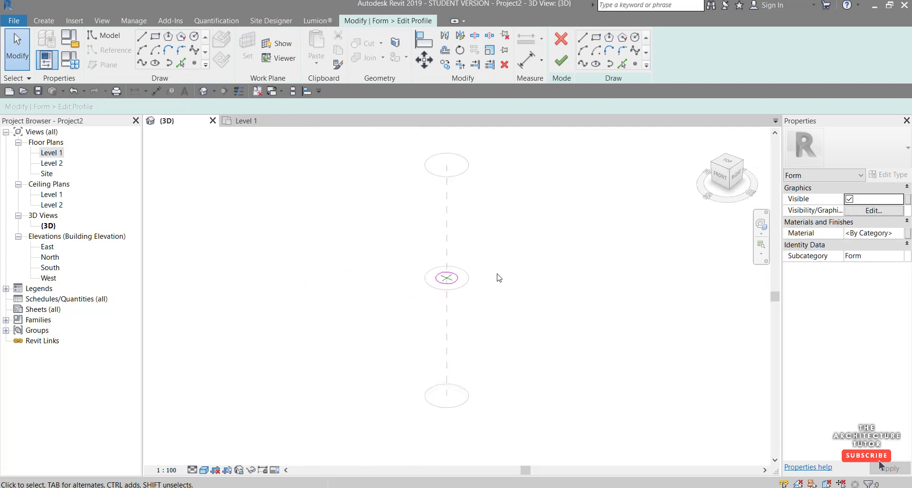
{"action": "left_click", "coordinate": [562, 61]}
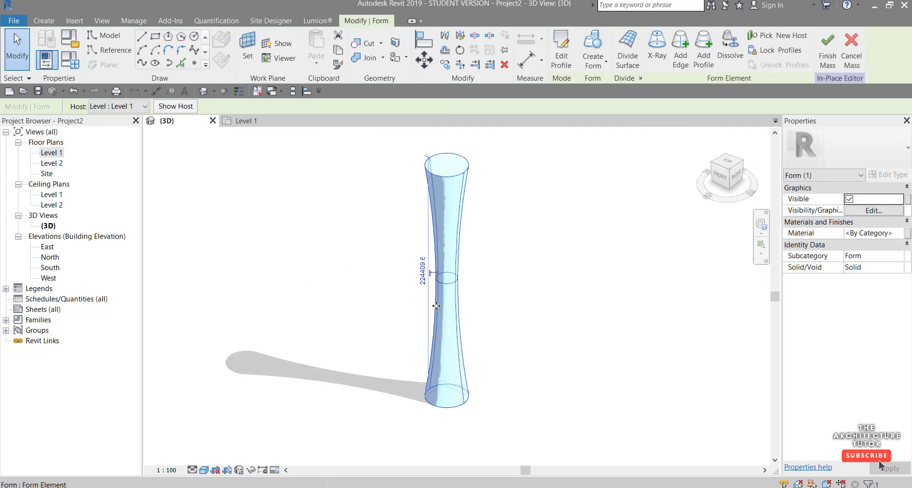
{"action": "left_click", "coordinate": [490, 180]}
{"action": "scroll", "coordinate": [490, 178], "scroll_direction": "up", "scroll_amount": 1}
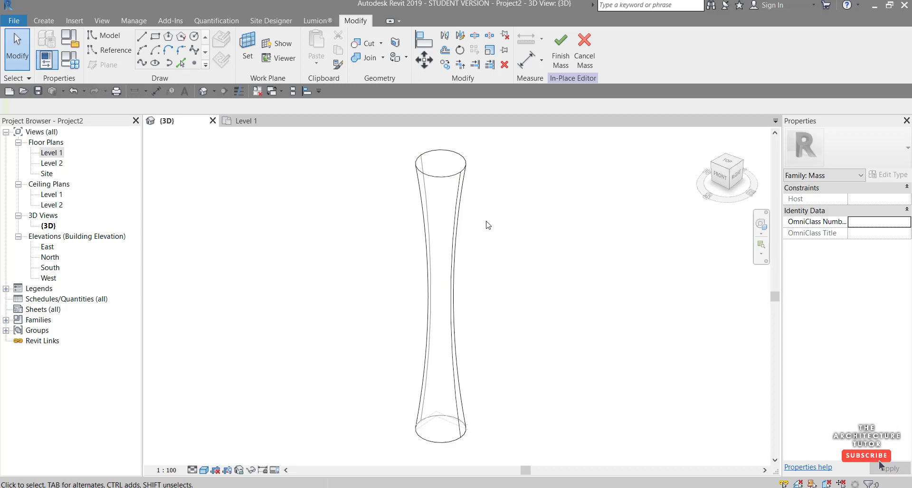
Step: On Level 1, draw a horizontal reference plane below the tower circle
{"action": "double_click", "coordinate": [60, 152]}
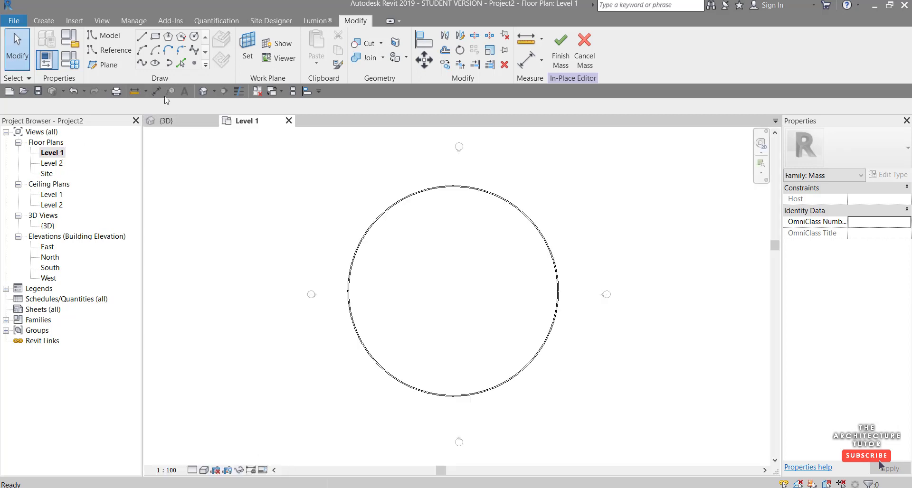
{"action": "left_click", "coordinate": [112, 68]}
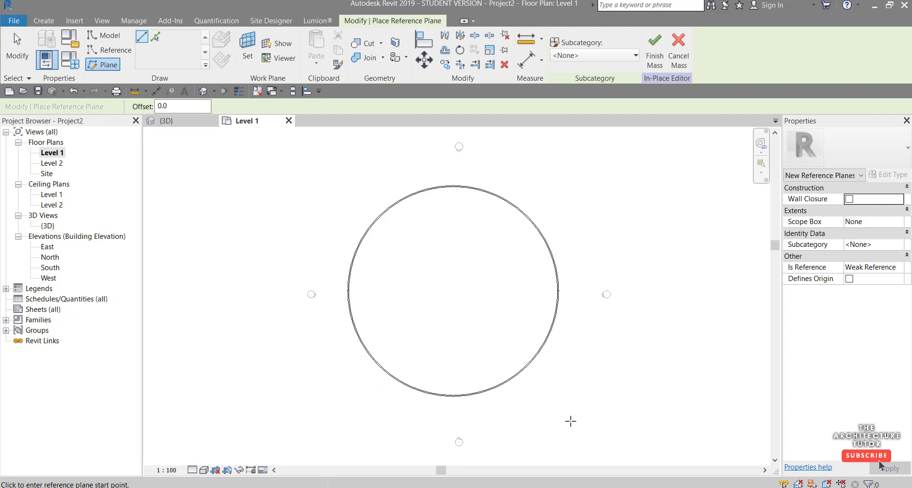
{"action": "left_click", "coordinate": [318, 413]}
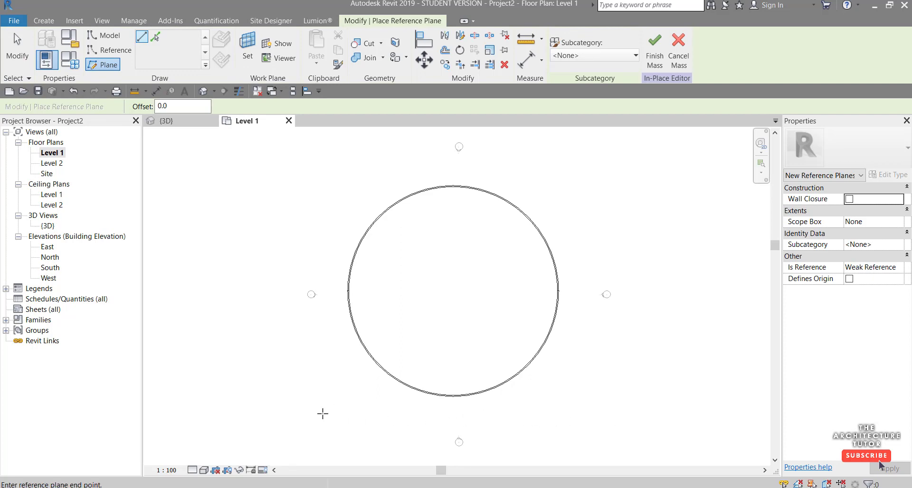
{"action": "left_click", "coordinate": [592, 413]}
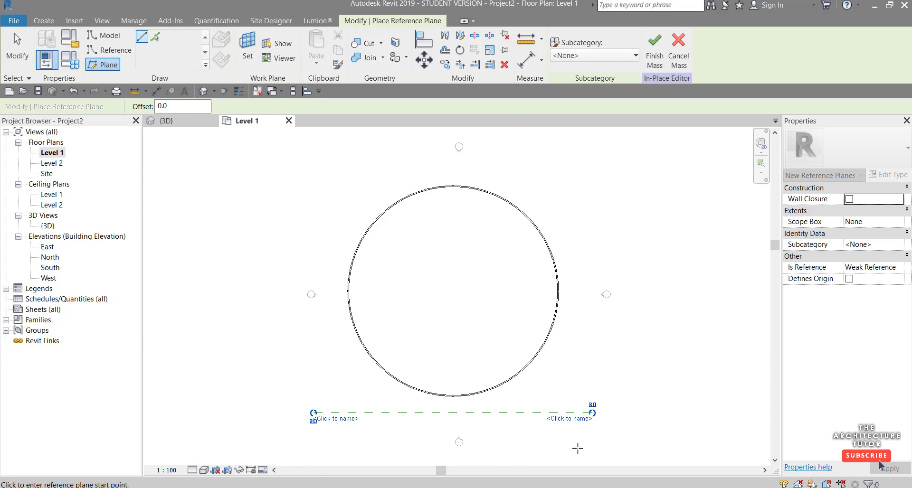
Step: Name the reference plane 'south elevation plane' and open the South elevation
{"action": "left_click", "coordinate": [579, 420]}
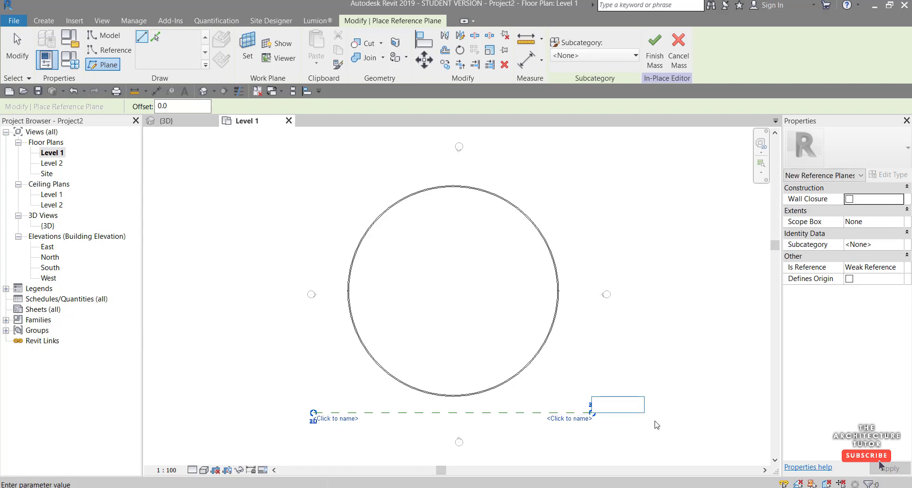
{"action": "type", "text": "south elevation plane"}
{"action": "key", "text": "Return"}
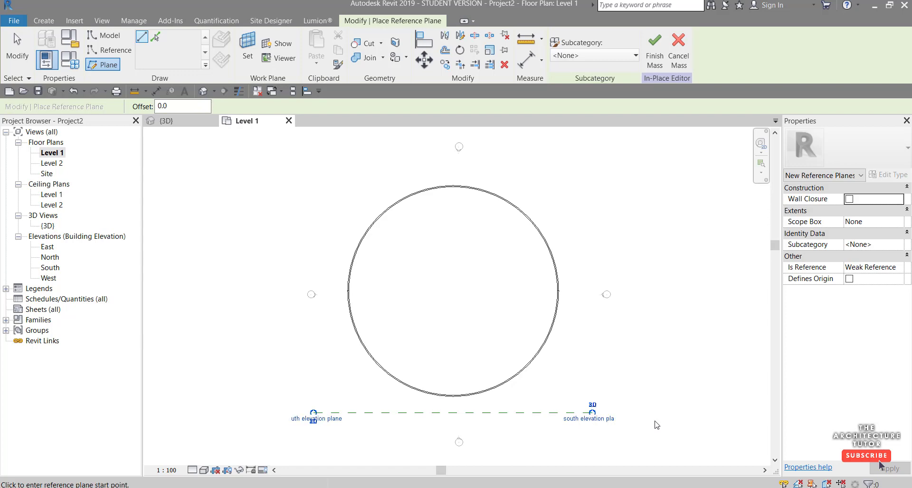
{"action": "key", "text": "Escape"}
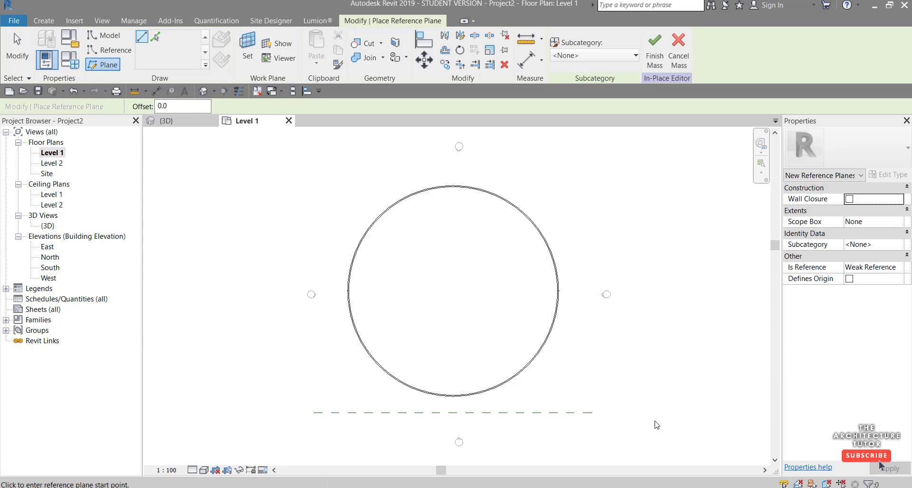
{"action": "left_click", "coordinate": [593, 413]}
{"action": "key", "text": "Escape"}
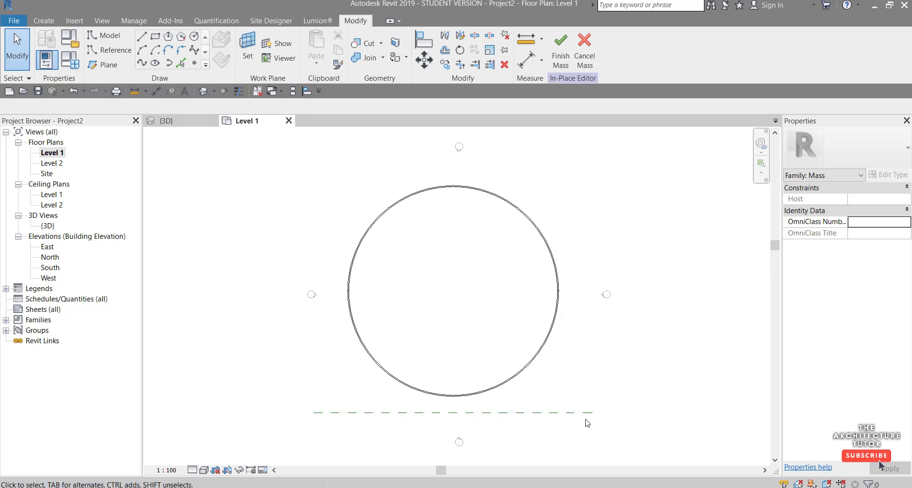
{"action": "double_click", "coordinate": [51, 269]}
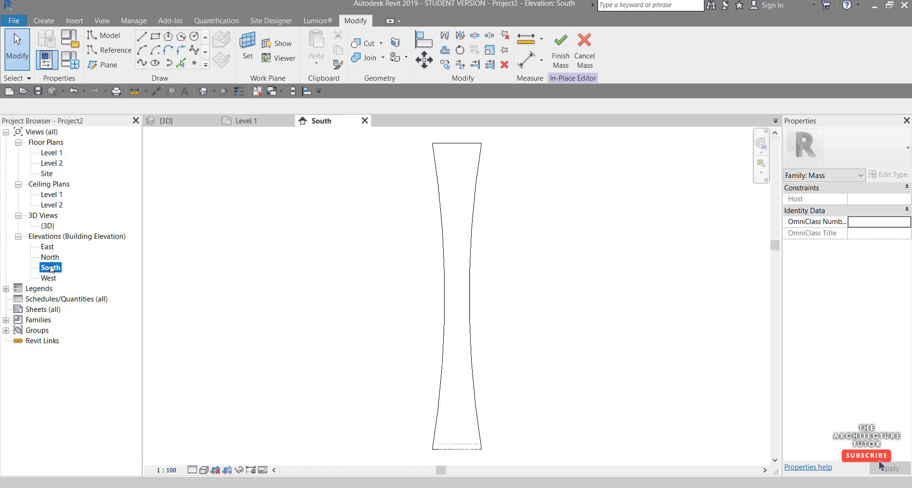
Step: Set 'Reference Plane: south elevation plane' as the work plane for model lines
{"action": "left_click", "coordinate": [142, 38]}
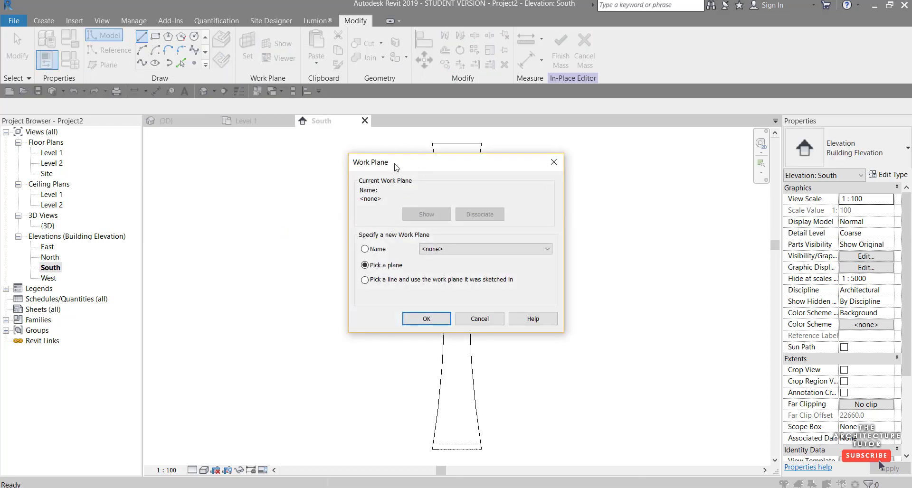
{"action": "left_click", "coordinate": [364, 249]}
{"action": "left_click", "coordinate": [420, 249]}
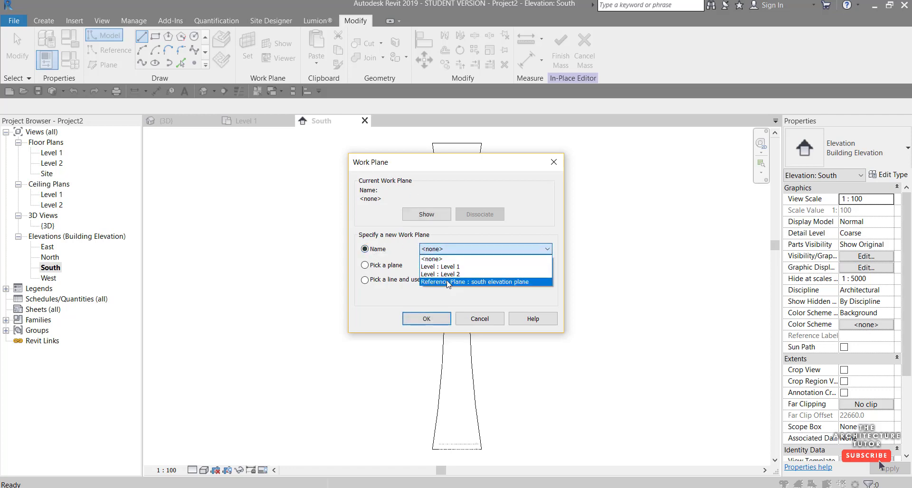
{"action": "left_click", "coordinate": [509, 282]}
{"action": "left_click", "coordinate": [426, 319]}
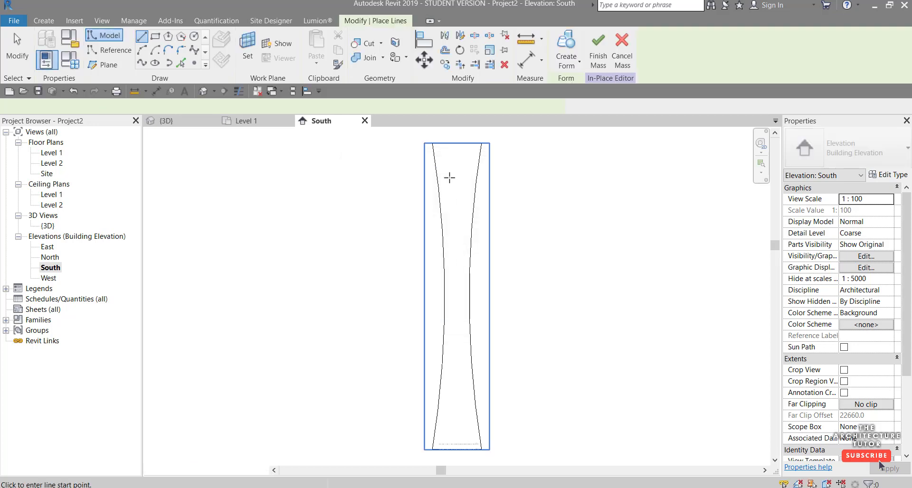
{"action": "scroll", "coordinate": [467, 137], "scroll_direction": "up", "scroll_amount": 4}
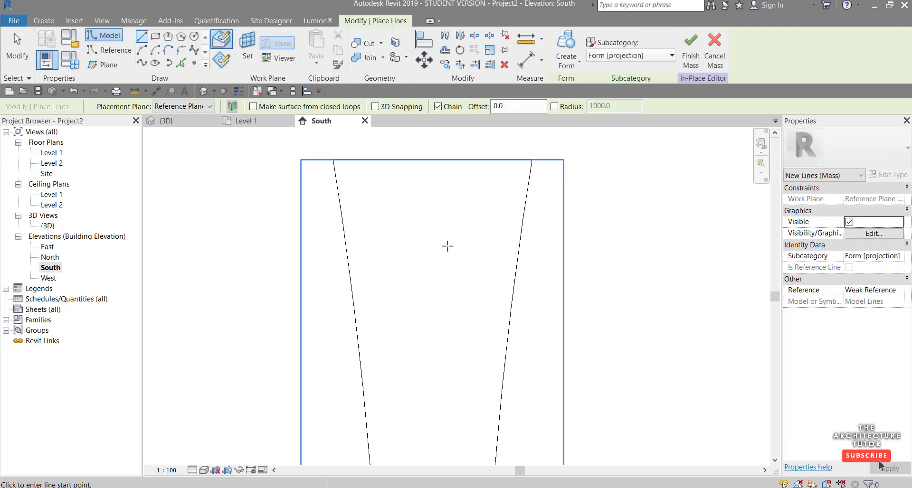
Step: Draw a closed triangular loop of lines across the tower's top, including a 45° edge
{"action": "left_click", "coordinate": [293, 184]}
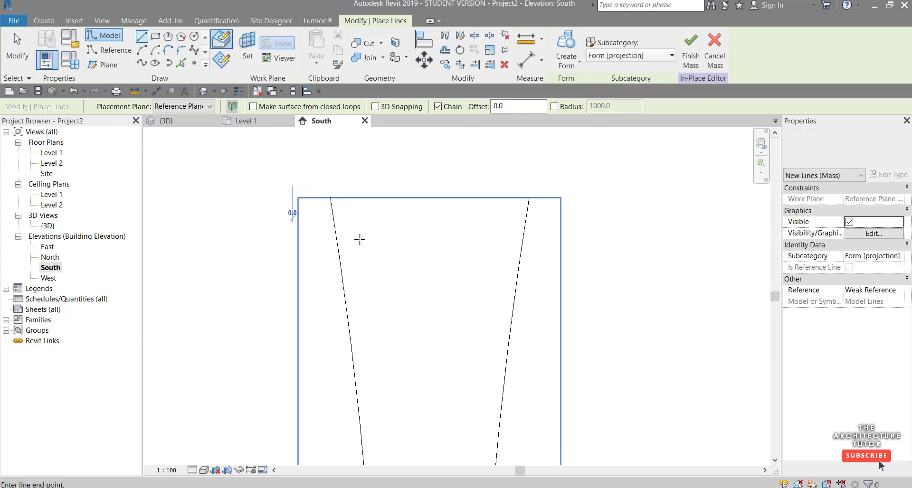
{"action": "middle_click_drag", "start_coordinate": [586, 418], "coordinate": [585, 273]}
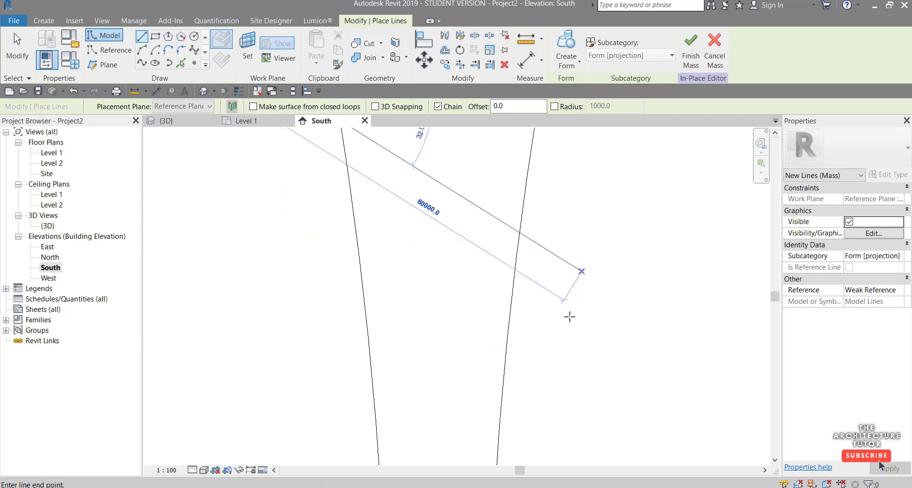
{"action": "scroll", "coordinate": [570, 309], "scroll_direction": "down", "scroll_amount": 2}
{"action": "middle_click_drag", "start_coordinate": [570, 310], "coordinate": [566, 360]}
{"action": "left_click", "coordinate": [560, 357]}
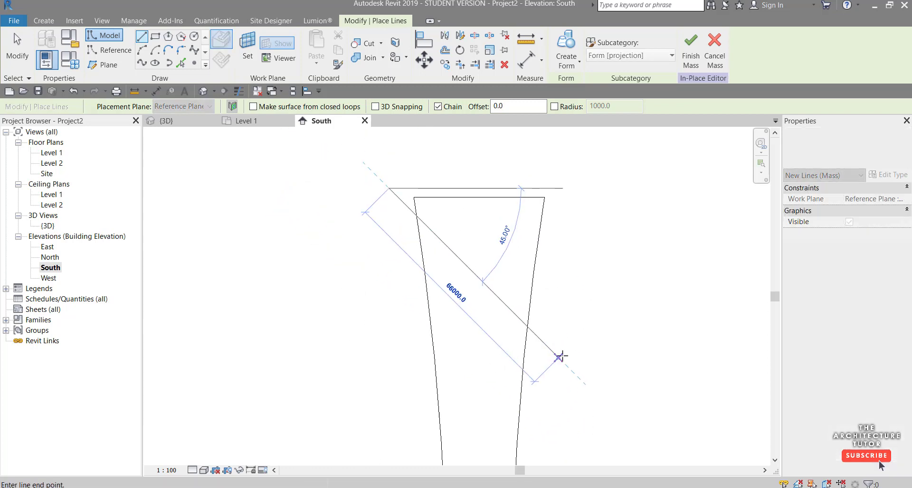
{"action": "left_click", "coordinate": [588, 171]}
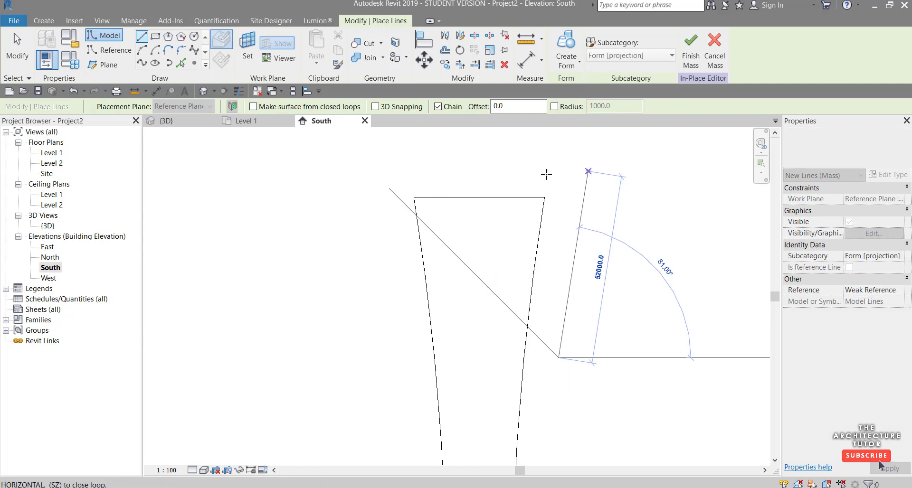
{"action": "left_click", "coordinate": [389, 189]}
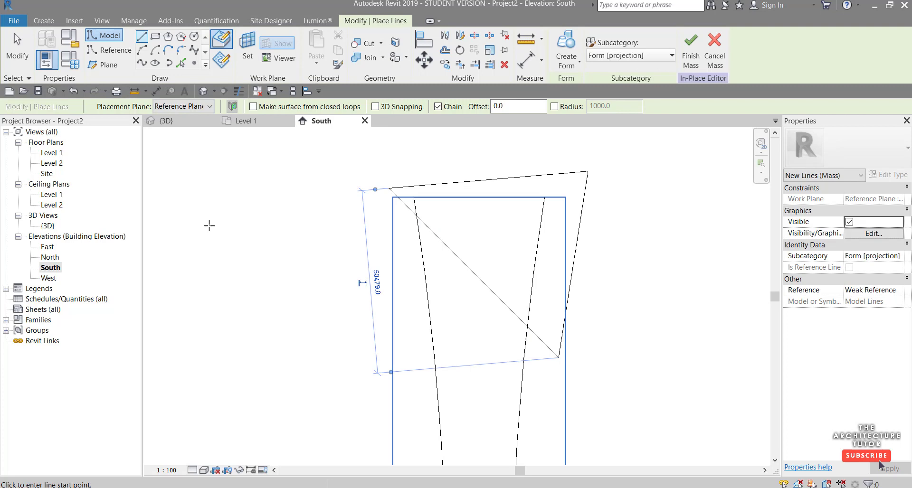
{"action": "key", "text": "Escape"}
{"action": "key", "text": "Escape"}
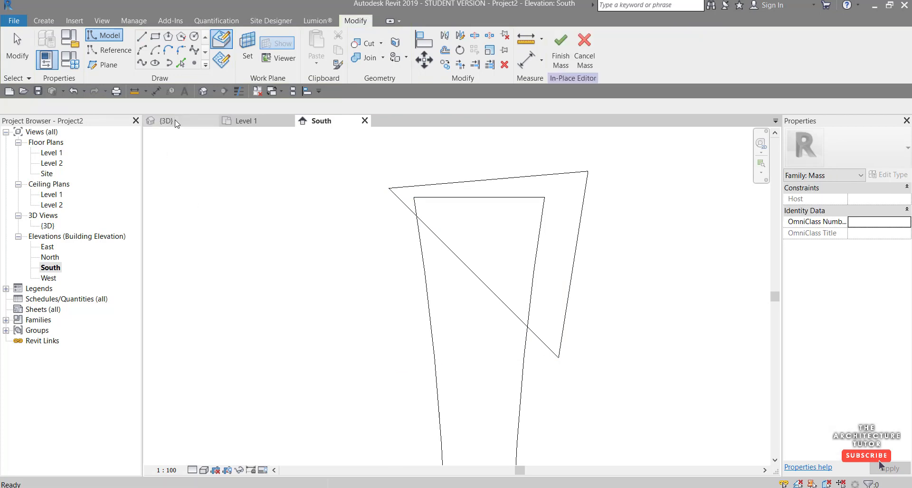
Step: In the 3D view, select the triangle profile lines and bring up the Create Form options
{"action": "left_click", "coordinate": [175, 123]}
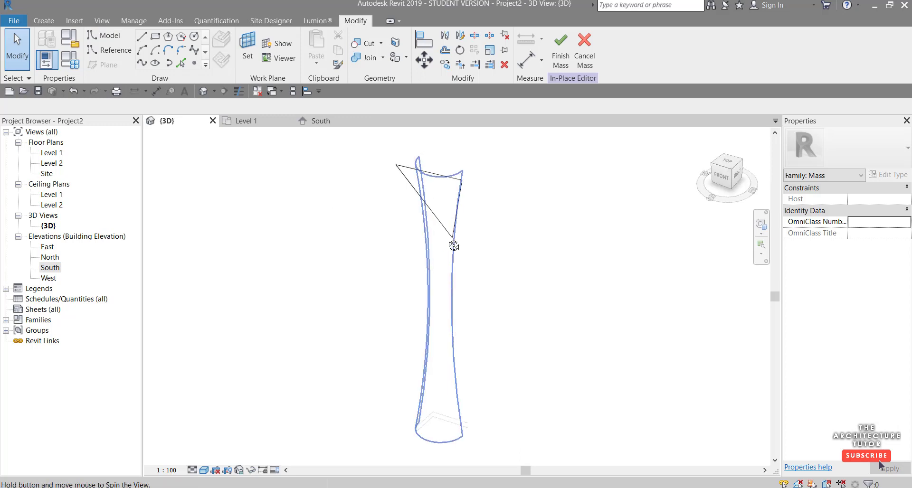
{"action": "middle_click_drag", "start_coordinate": [454, 246], "coordinate": [485, 156], "text": "shift"}
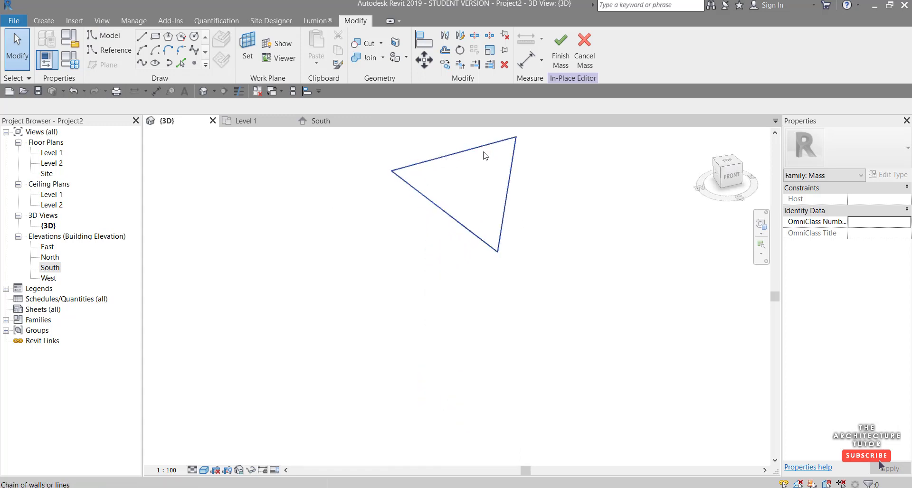
{"action": "left_click", "coordinate": [411, 235]}
{"action": "middle_click_drag", "start_coordinate": [412, 234], "coordinate": [482, 216], "text": "shift"}
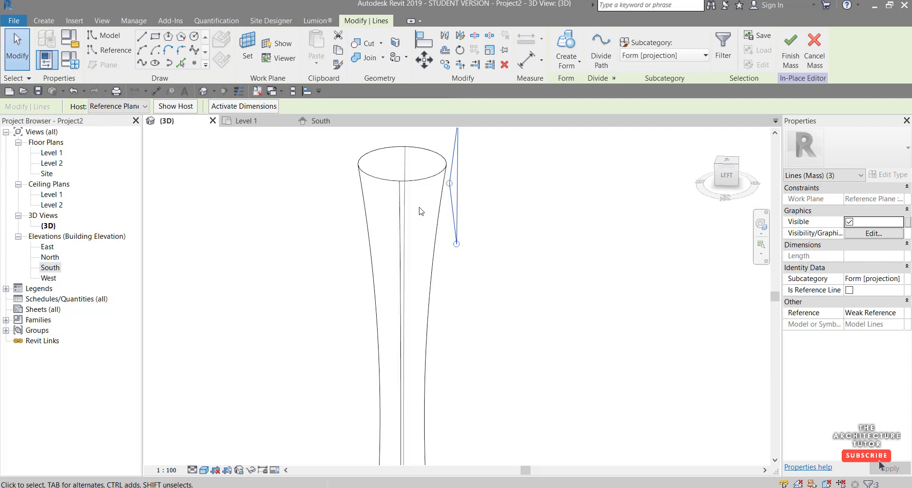
{"action": "left_click", "coordinate": [576, 64]}
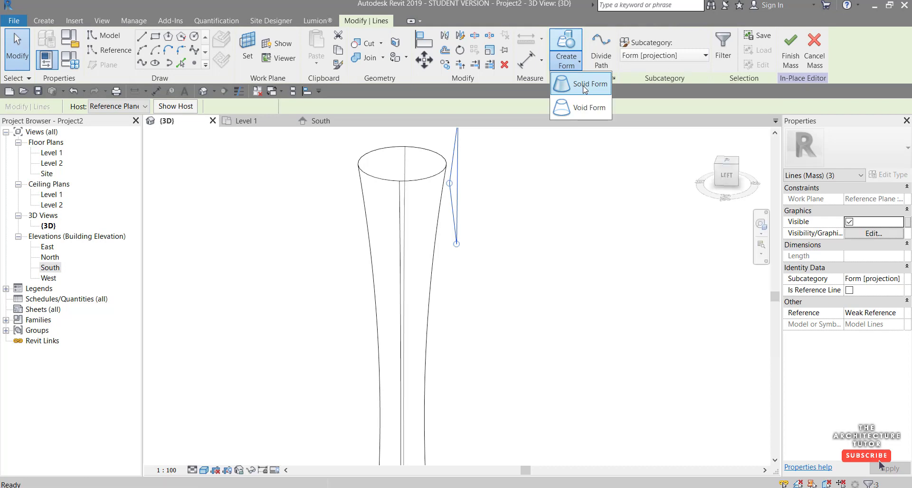
Step: Make a solid triangular wedge from the lines, extruded wide across the tower
{"action": "left_click", "coordinate": [584, 87]}
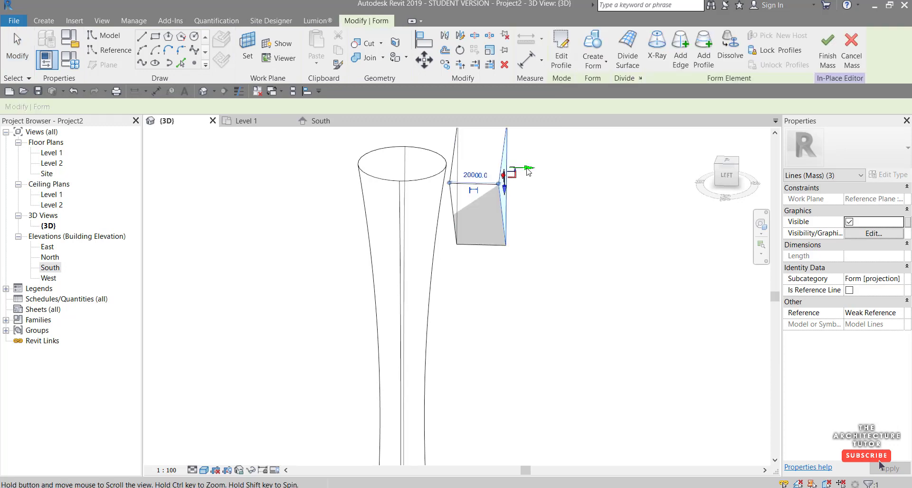
{"action": "left_click_drag", "start_coordinate": [528, 172], "coordinate": [317, 171]}
{"action": "middle_click_drag", "start_coordinate": [468, 236], "coordinate": [381, 273], "text": "shift"}
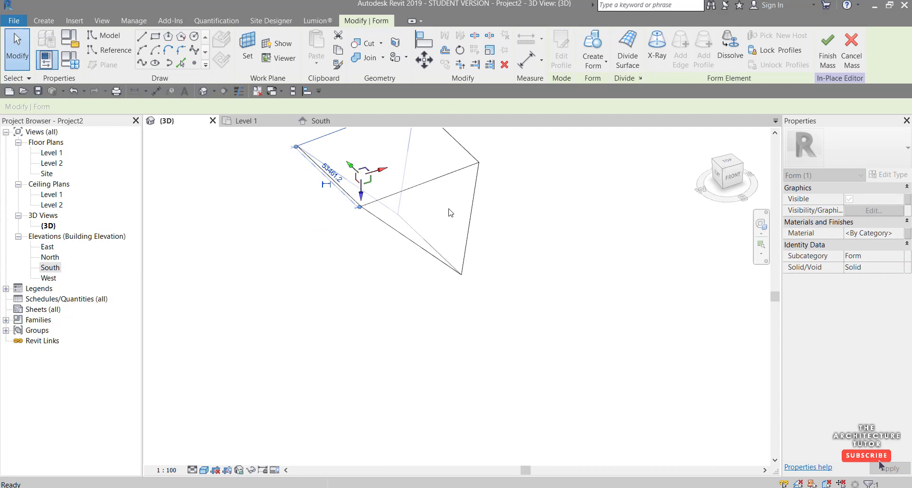
{"action": "left_click", "coordinate": [458, 179]}
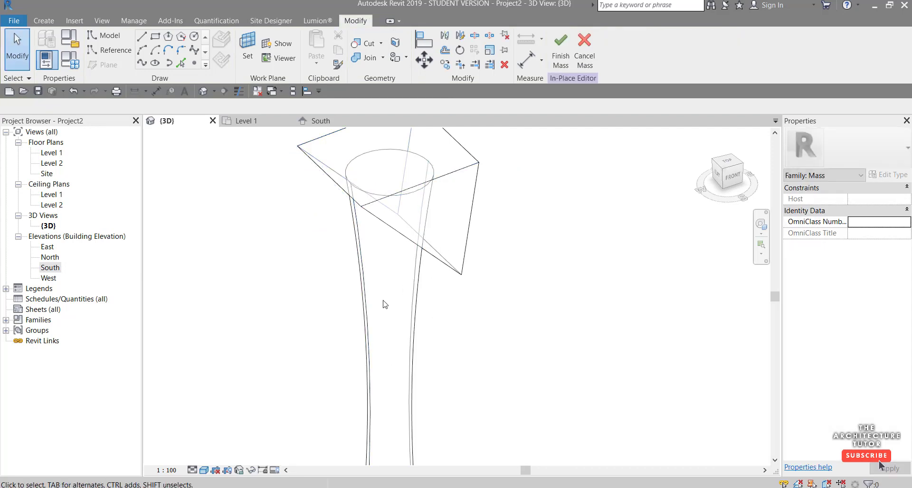
{"action": "key", "text": "Tab"}
{"action": "left_click", "coordinate": [465, 172]}
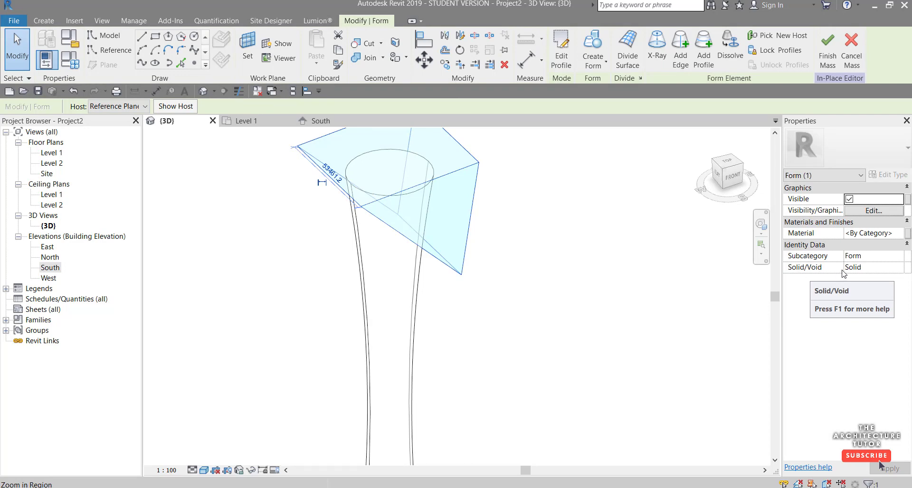
Step: Switch the wedge to Void to slope the tower top, then finish the mass
{"action": "left_click", "coordinate": [899, 268]}
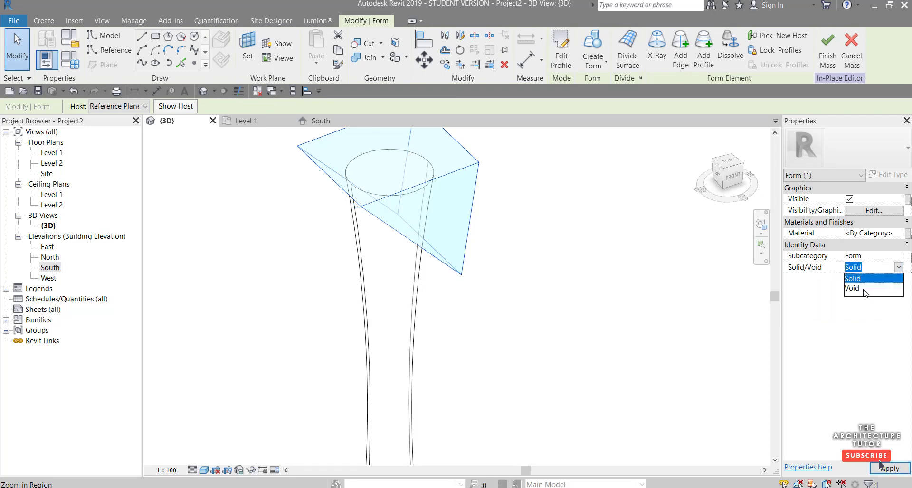
{"action": "left_click", "coordinate": [866, 293]}
{"action": "left_click", "coordinate": [489, 326]}
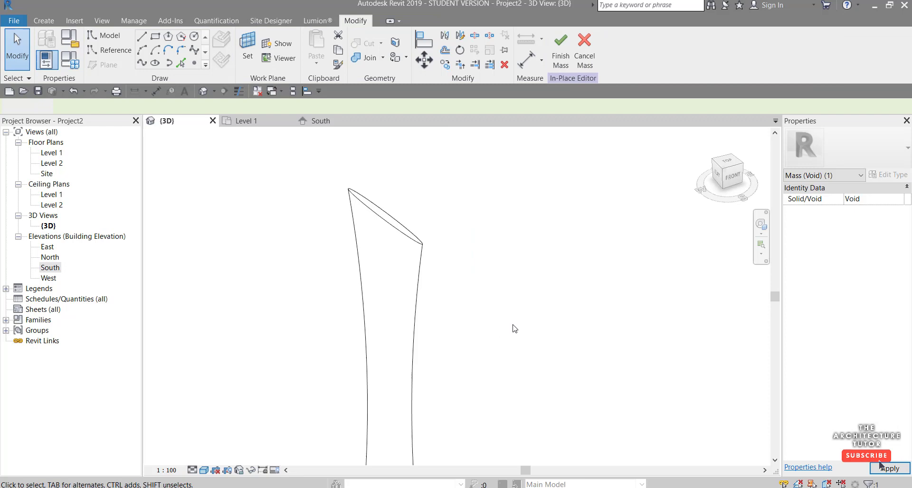
{"action": "middle_click_drag", "start_coordinate": [470, 283], "coordinate": [390, 301], "text": "shift"}
{"action": "scroll", "coordinate": [416, 179], "scroll_direction": "down", "scroll_amount": 2}
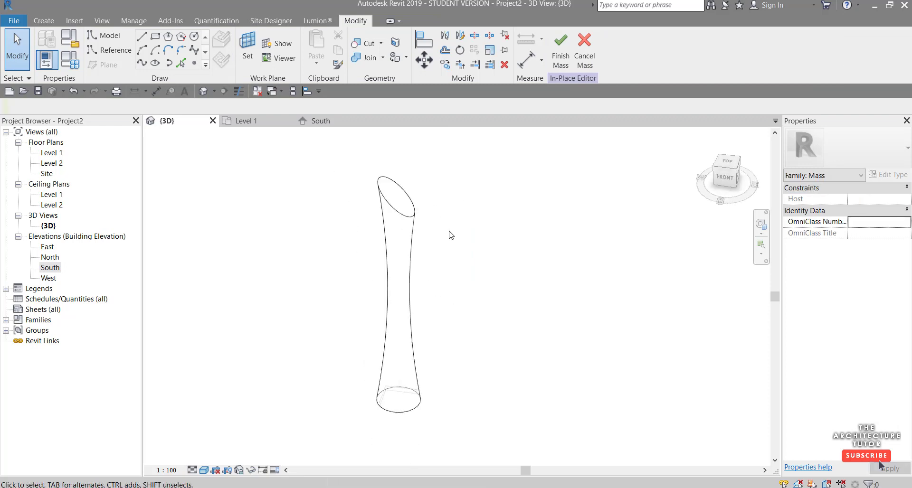
{"action": "left_click", "coordinate": [560, 51]}
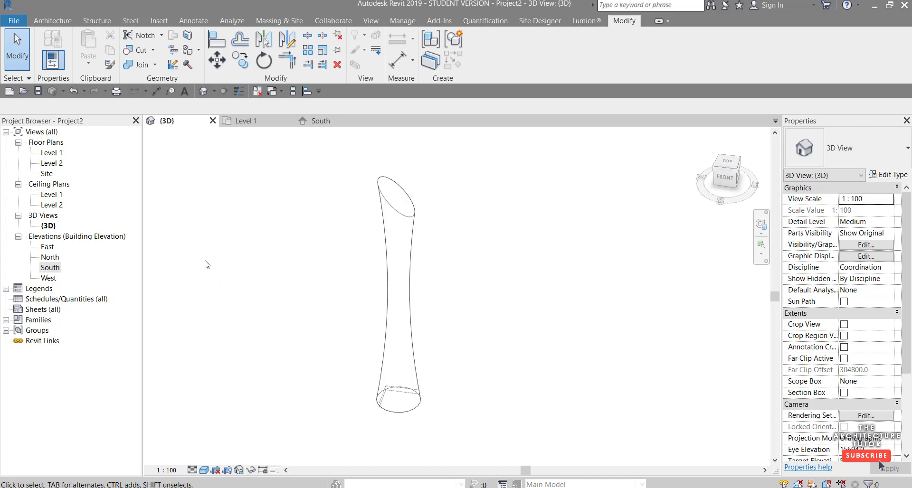
Step: Open the South elevation and select the Level 2 line at the tower base
{"action": "left_click", "coordinate": [50, 268]}
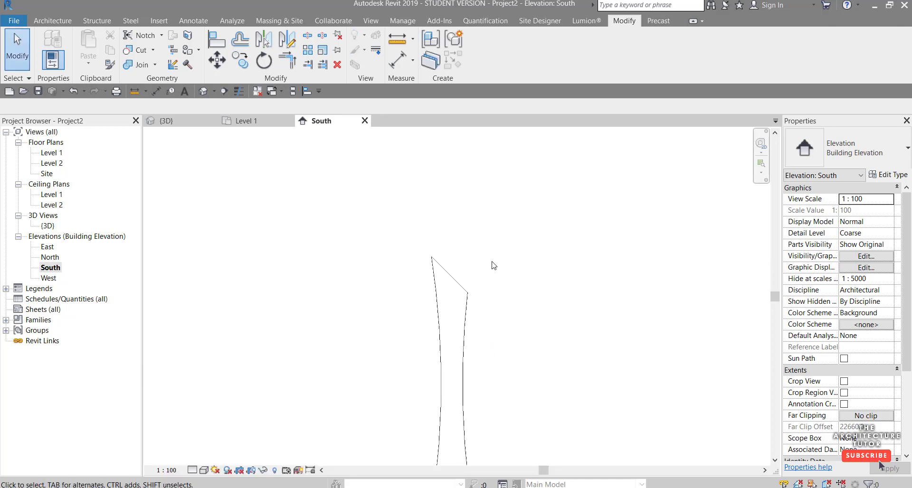
{"action": "scroll", "coordinate": [494, 266], "scroll_direction": "down", "scroll_amount": 2}
{"action": "scroll", "coordinate": [472, 427], "scroll_direction": "up", "scroll_amount": 3}
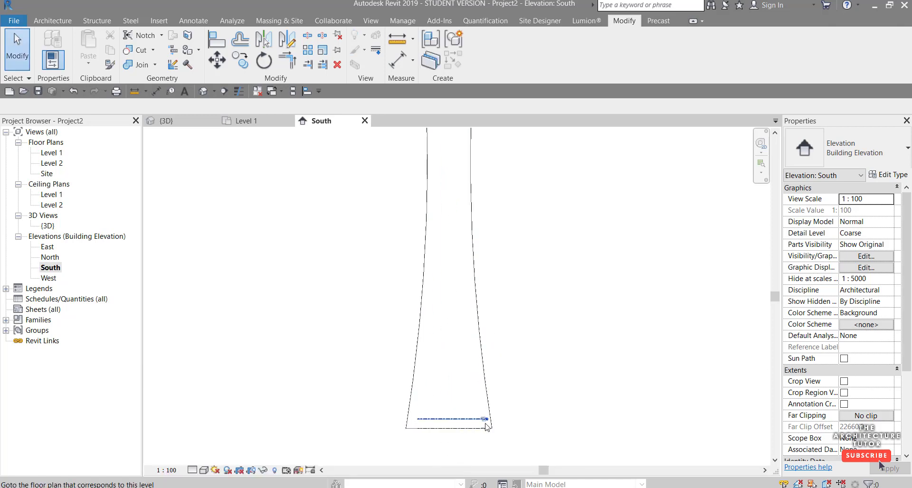
{"action": "left_click", "coordinate": [485, 424]}
{"action": "scroll", "coordinate": [485, 424], "scroll_direction": "down", "scroll_amount": 2}
{"action": "scroll", "coordinate": [485, 425], "scroll_direction": "up", "scroll_amount": 2}
{"action": "scroll", "coordinate": [483, 430], "scroll_direction": "down", "scroll_amount": 2}
{"action": "scroll", "coordinate": [470, 433], "scroll_direction": "up", "scroll_amount": 1}
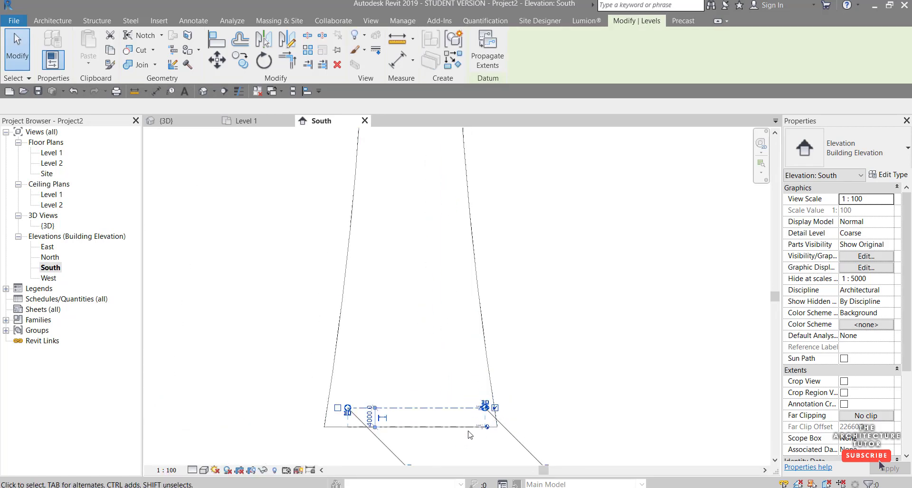
{"action": "scroll", "coordinate": [470, 434], "scroll_direction": "down", "scroll_amount": 2}
{"action": "scroll", "coordinate": [499, 307], "scroll_direction": "down", "scroll_amount": 2}
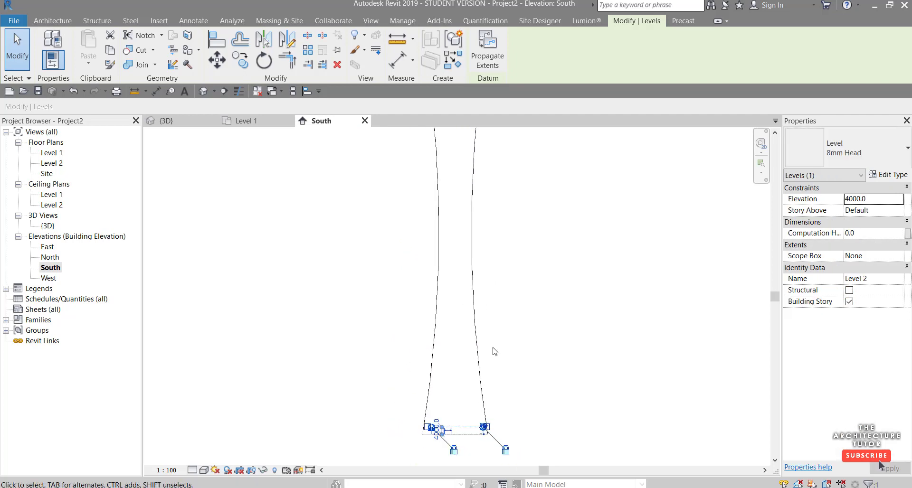
{"action": "scroll", "coordinate": [525, 338], "scroll_direction": "down", "scroll_amount": 1}
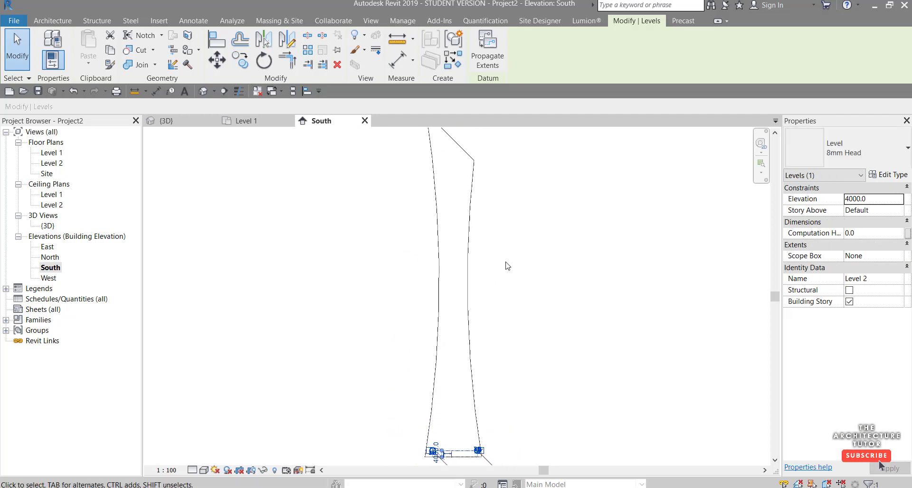
{"action": "scroll", "coordinate": [507, 266], "scroll_direction": "down", "scroll_amount": 2}
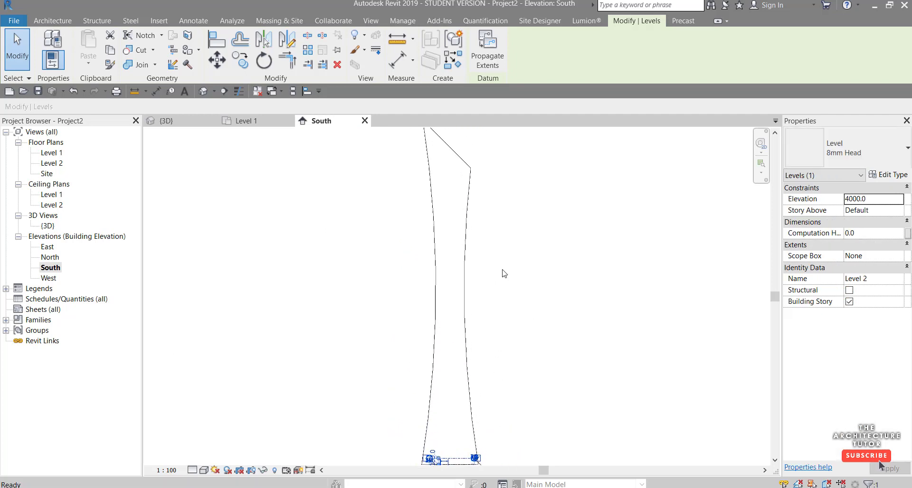
Step: Array the Level 2 line upward at 4 m spacing
{"action": "left_click", "coordinate": [240, 60]}
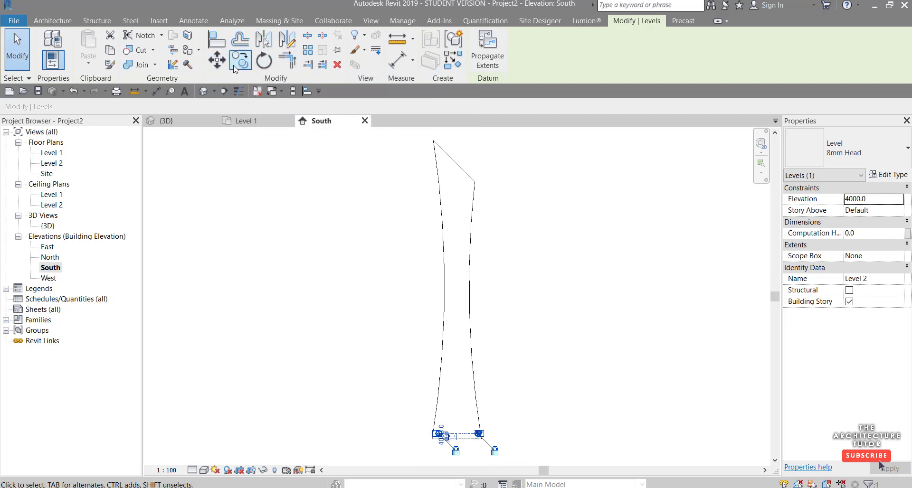
{"action": "left_click", "coordinate": [309, 51]}
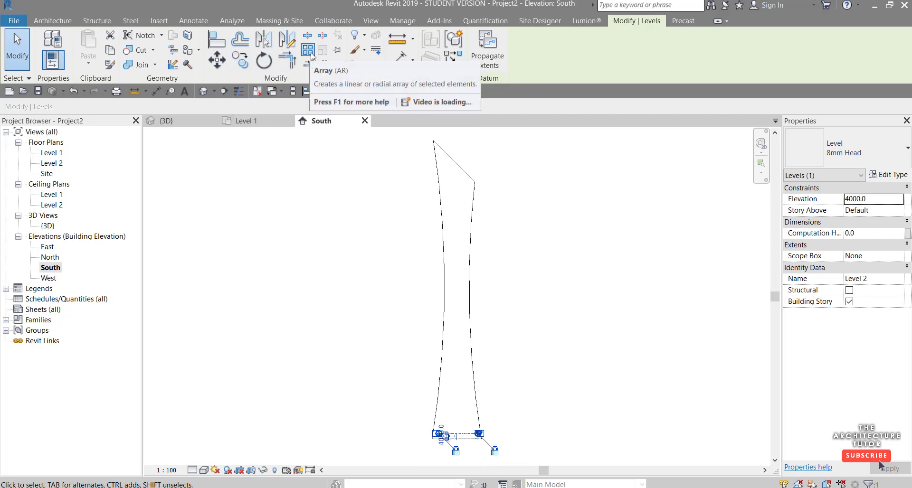
{"action": "scroll", "coordinate": [458, 429], "scroll_direction": "up", "scroll_amount": 2}
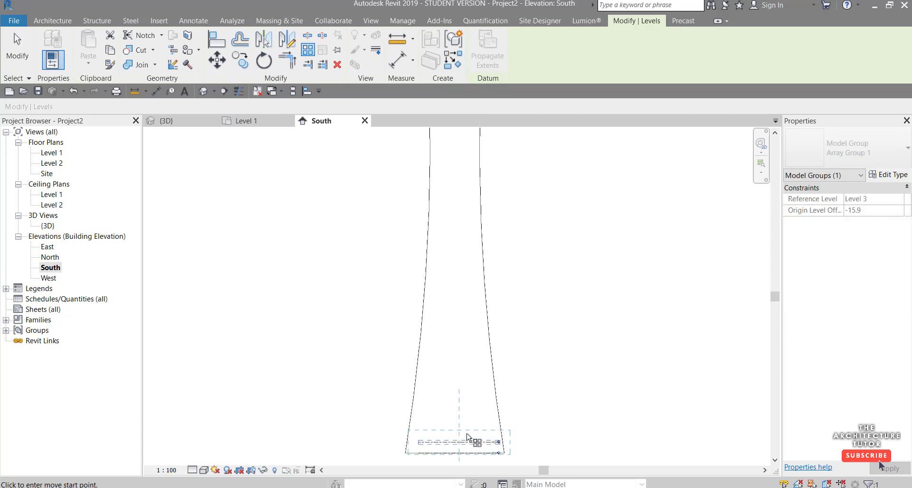
{"action": "left_click", "coordinate": [470, 438]}
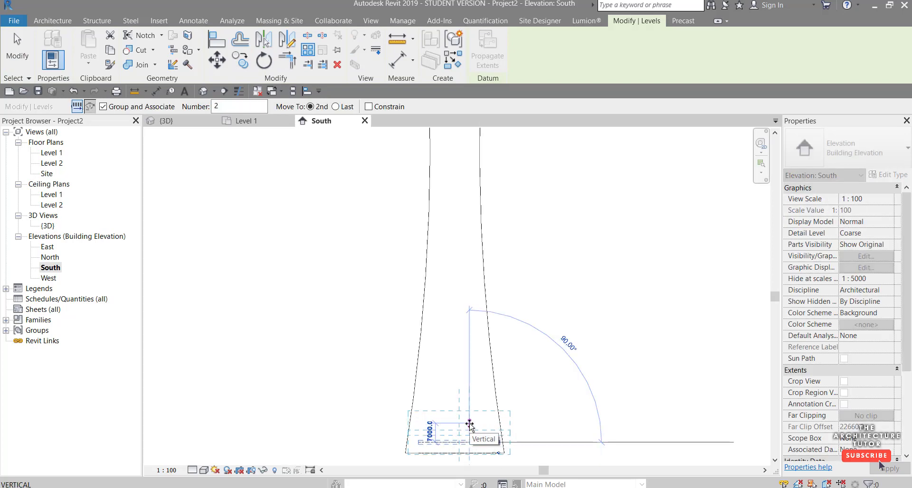
{"action": "type", "text": "4"}
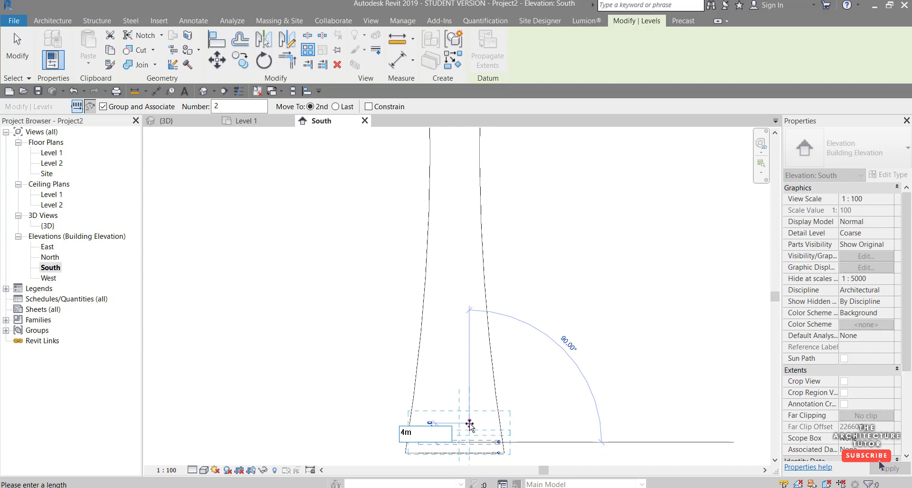
{"action": "type", "text": "m"}
{"action": "key", "text": "Return"}
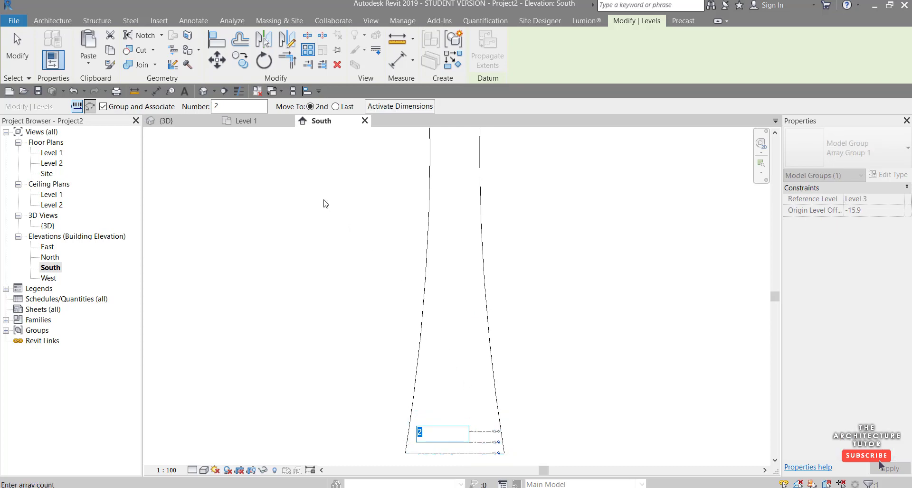
{"action": "key", "text": "Return"}
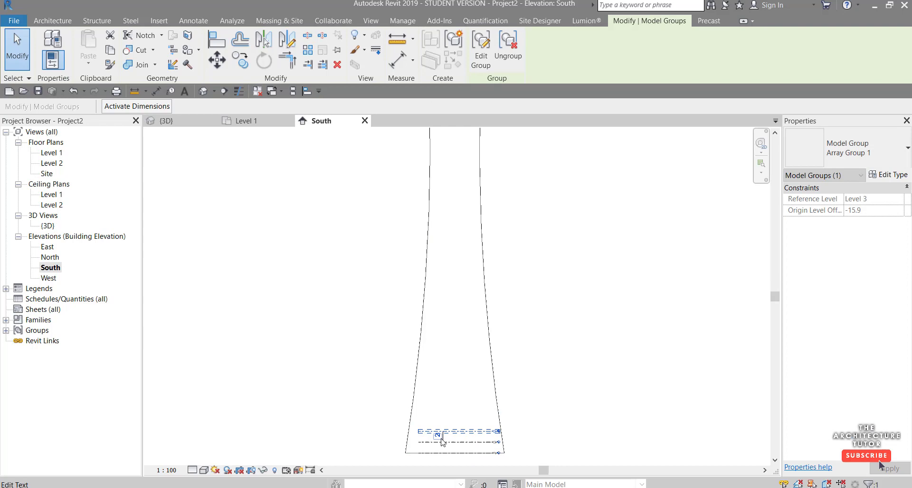
Step: Set the level array count to 60 copies
{"action": "left_click", "coordinate": [438, 436]}
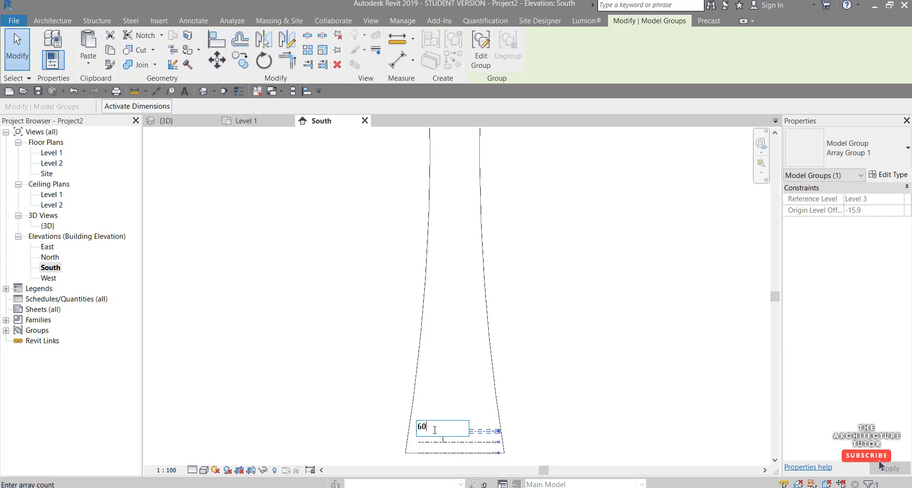
{"action": "type", "text": "60"}
{"action": "key", "text": "Return"}
{"action": "scroll", "coordinate": [504, 241], "scroll_direction": "down", "scroll_amount": 3}
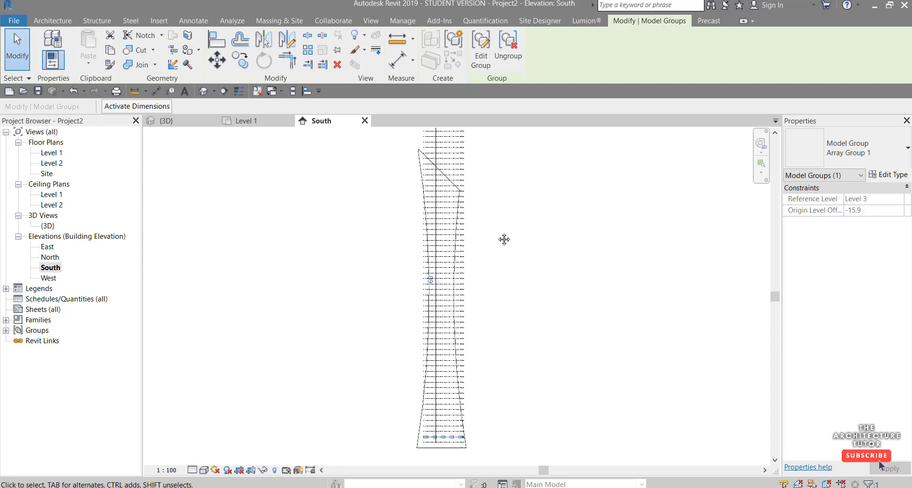
{"action": "scroll", "coordinate": [409, 294], "scroll_direction": "up", "scroll_amount": 6}
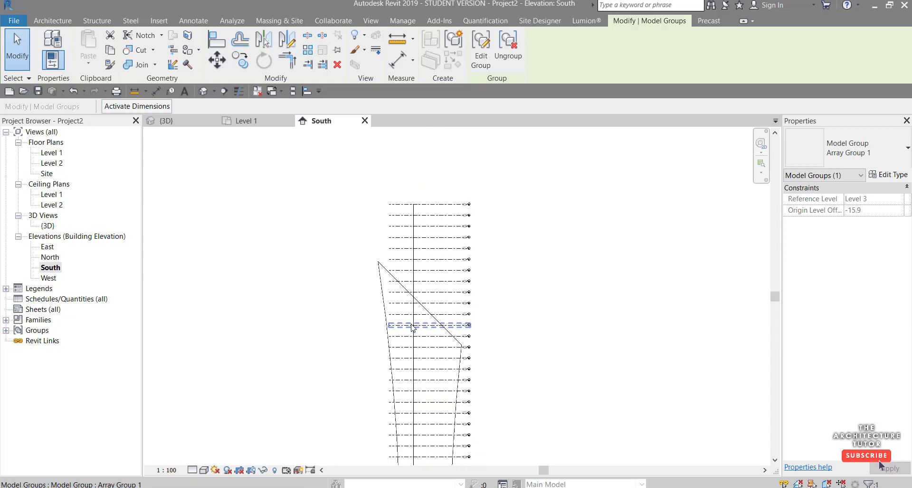
{"action": "scroll", "coordinate": [468, 350], "scroll_direction": "up", "scroll_amount": 2}
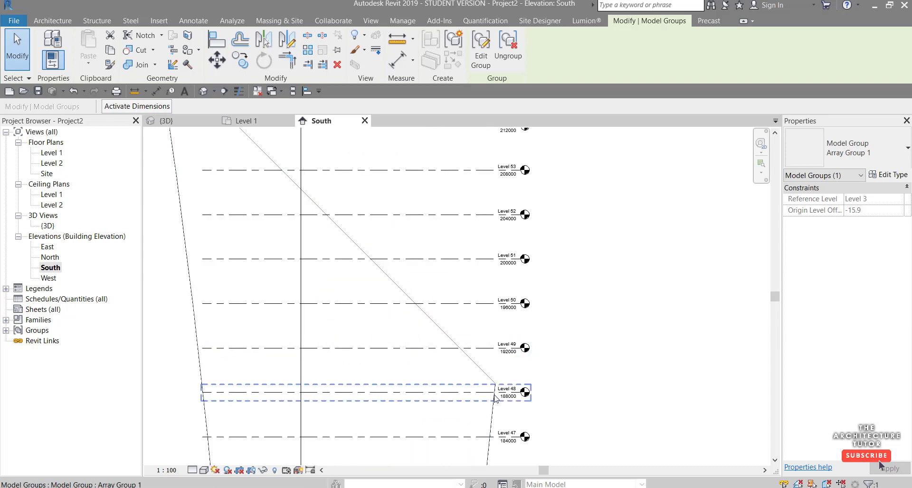
{"action": "scroll", "coordinate": [508, 393], "scroll_direction": "down", "scroll_amount": 4}
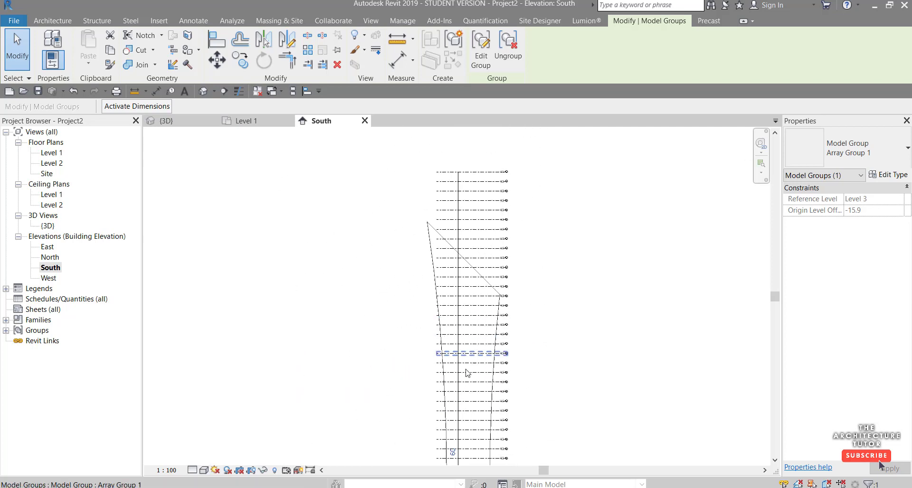
{"action": "scroll", "coordinate": [452, 459], "scroll_direction": "up", "scroll_amount": 2}
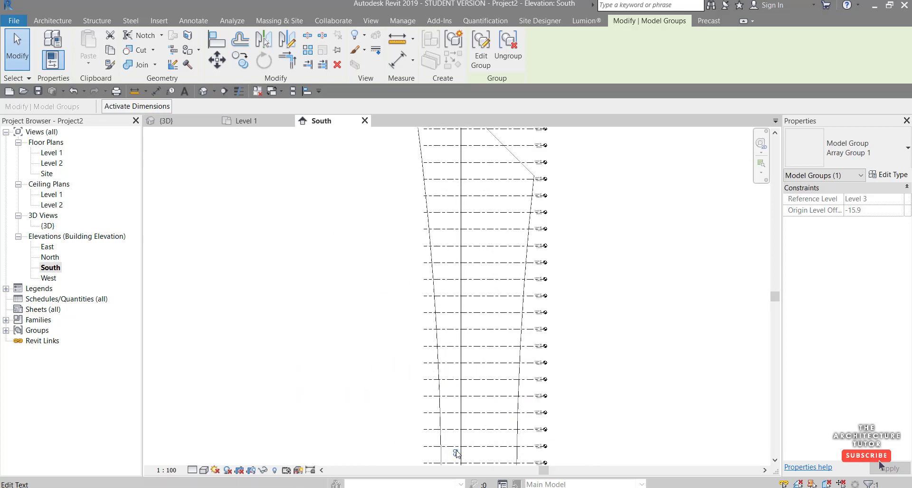
Step: Reduce the array count to 47 so it ends at Level 48, then deselect
{"action": "left_click", "coordinate": [456, 452]}
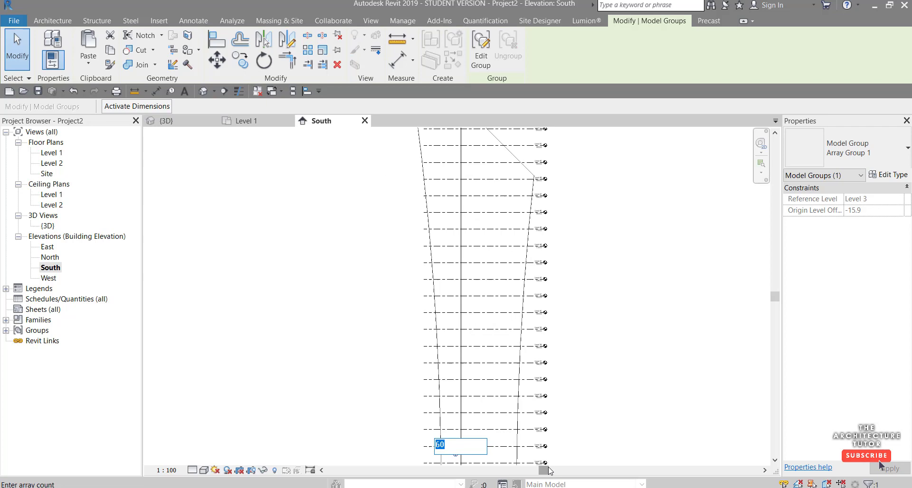
{"action": "key", "text": "Return"}
{"action": "left_click", "coordinate": [594, 198]}
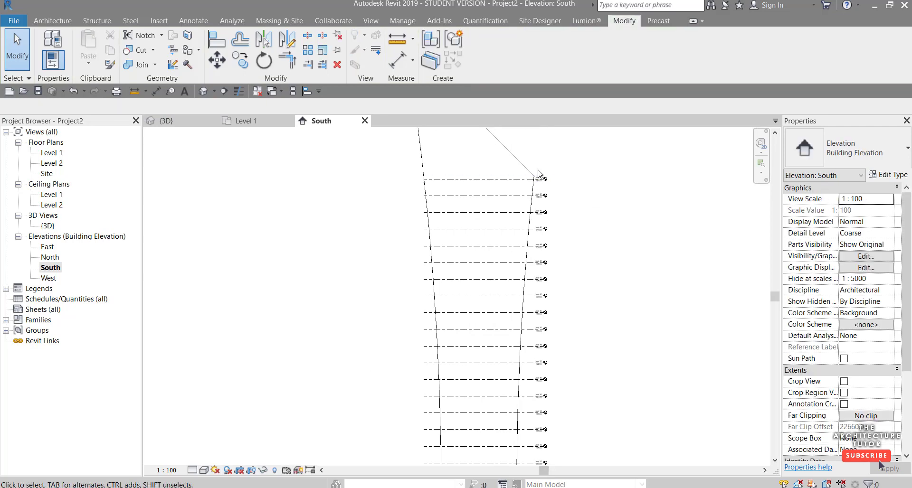
Step: Switch to the {3D} view and orbit around the tower to inspect the stacked levels
{"action": "scroll", "coordinate": [538, 175], "scroll_direction": "up", "scroll_amount": 4}
{"action": "scroll", "coordinate": [593, 218], "scroll_direction": "down", "scroll_amount": 5}
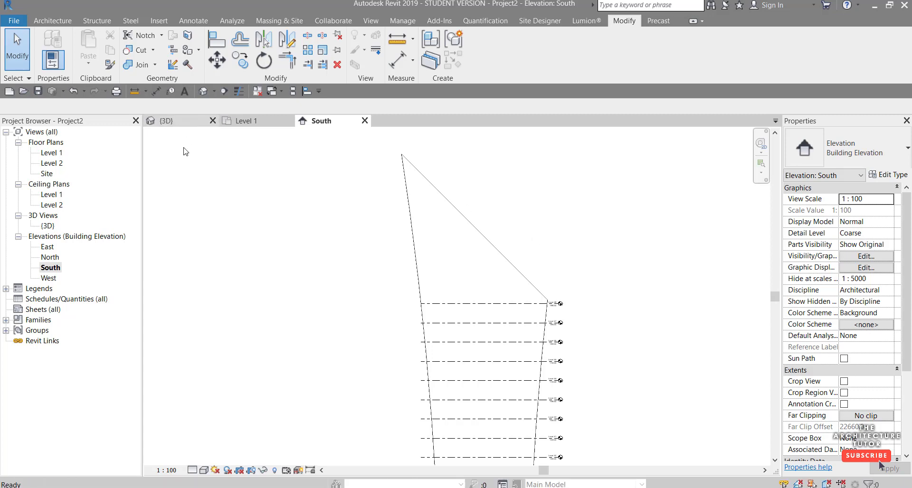
{"action": "key", "text": "ctrl+Tab"}
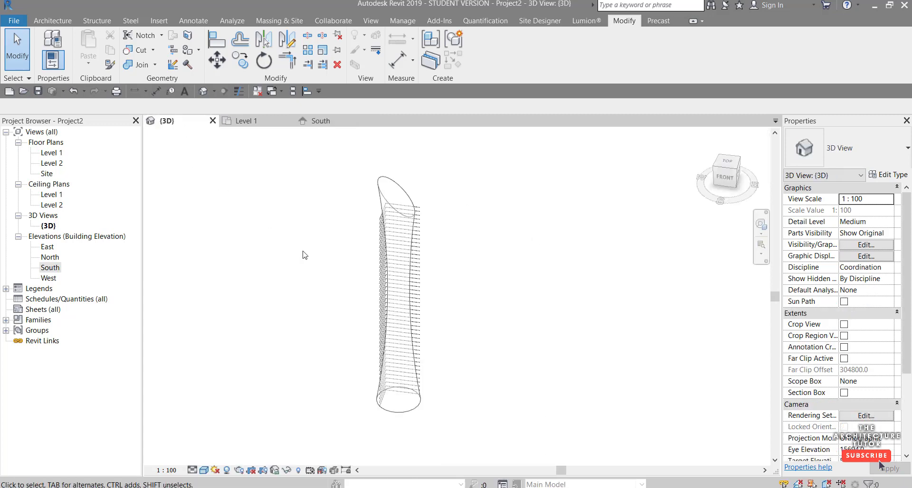
{"action": "scroll", "coordinate": [399, 387], "scroll_direction": "up", "scroll_amount": 3}
{"action": "middle_click_drag", "start_coordinate": [413, 377], "coordinate": [412, 394], "text": "shift"}
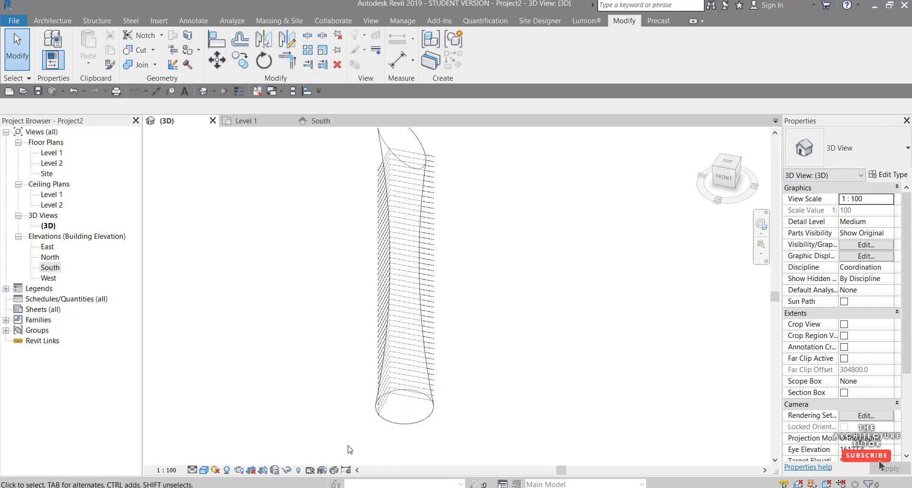
{"action": "scroll", "coordinate": [350, 445], "scroll_direction": "down", "scroll_amount": 2}
Step: Hide the arrayed levels' category in the 3D view and recentre on the tower mass
{"action": "scroll", "coordinate": [406, 261], "scroll_direction": "up", "scroll_amount": 2}
{"action": "right_click", "coordinate": [406, 260]}
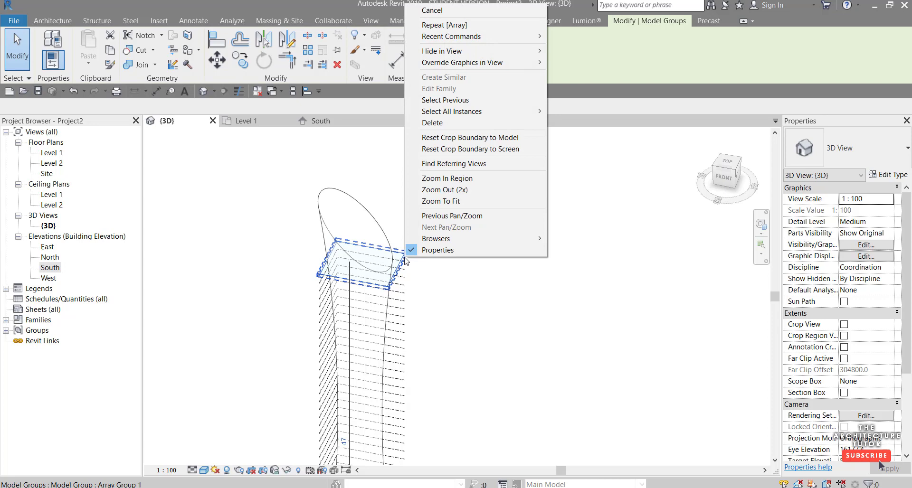
{"action": "mouse_move", "coordinate": [456, 51]}
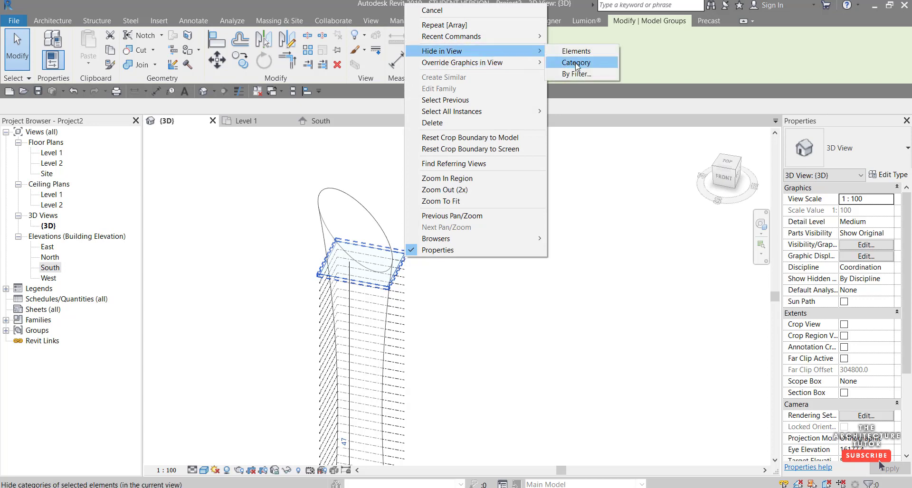
{"action": "left_click", "coordinate": [584, 61]}
{"action": "middle_click_drag", "start_coordinate": [516, 268], "coordinate": [497, 280]}
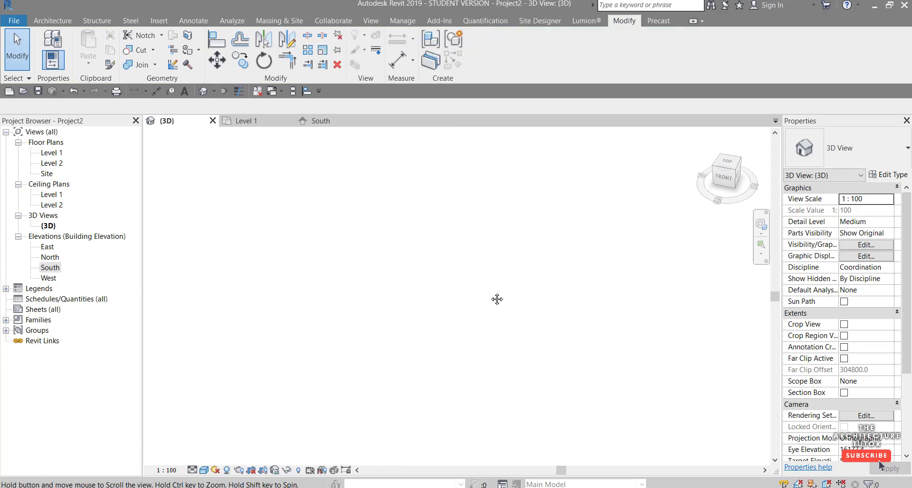
{"action": "scroll", "coordinate": [464, 307], "scroll_direction": "up", "scroll_amount": 1}
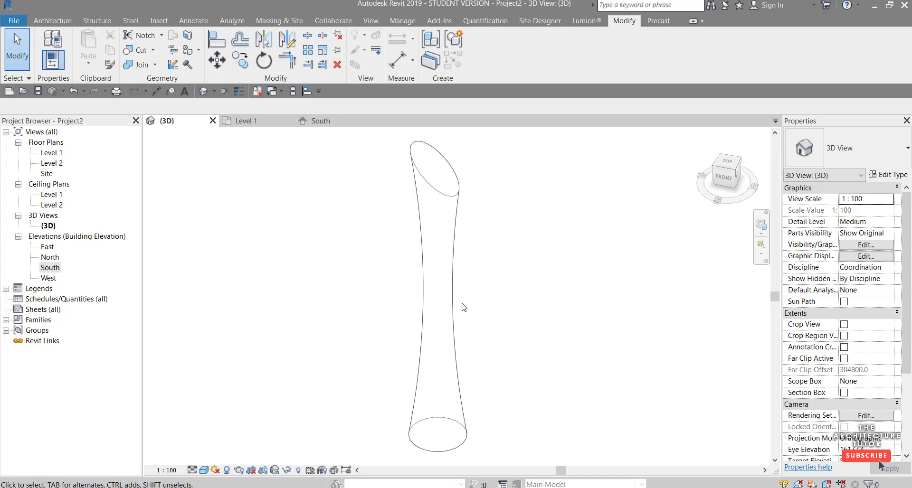
Step: Create mass floors on the tower mass for Level 1 through Level 48
{"action": "left_click", "coordinate": [285, 22]}
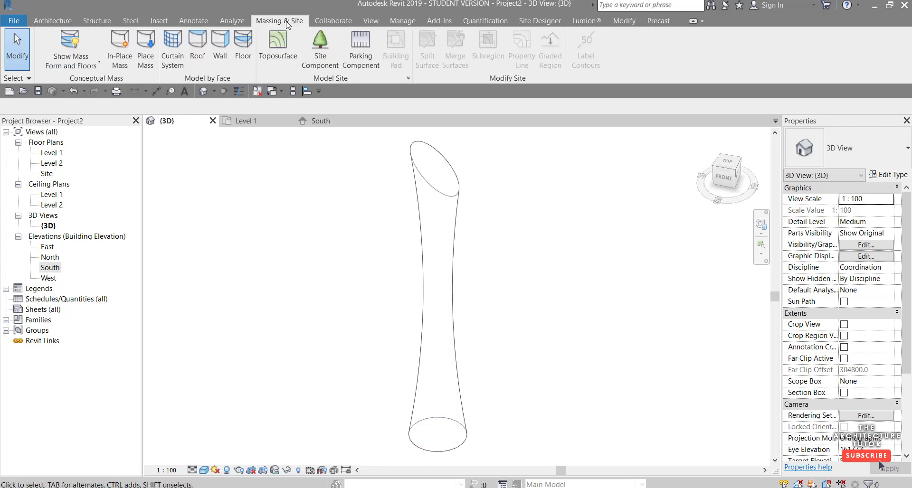
{"action": "left_click", "coordinate": [419, 184]}
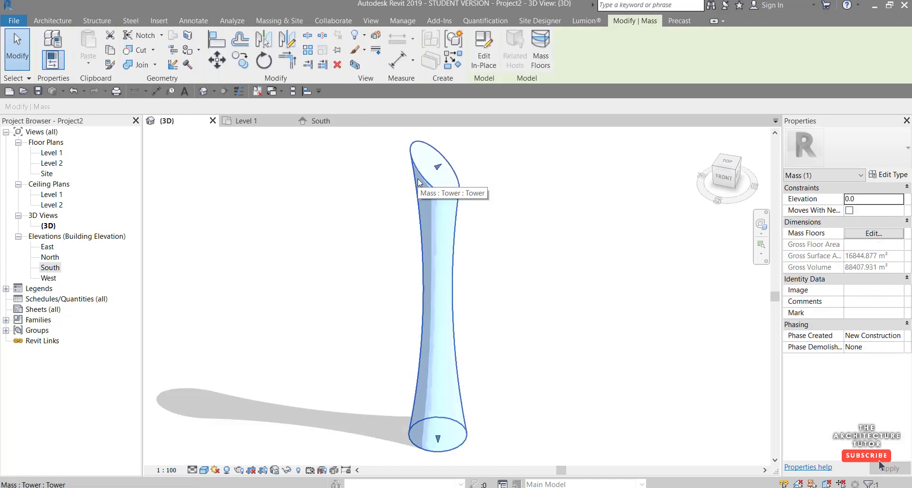
{"action": "left_click", "coordinate": [540, 51]}
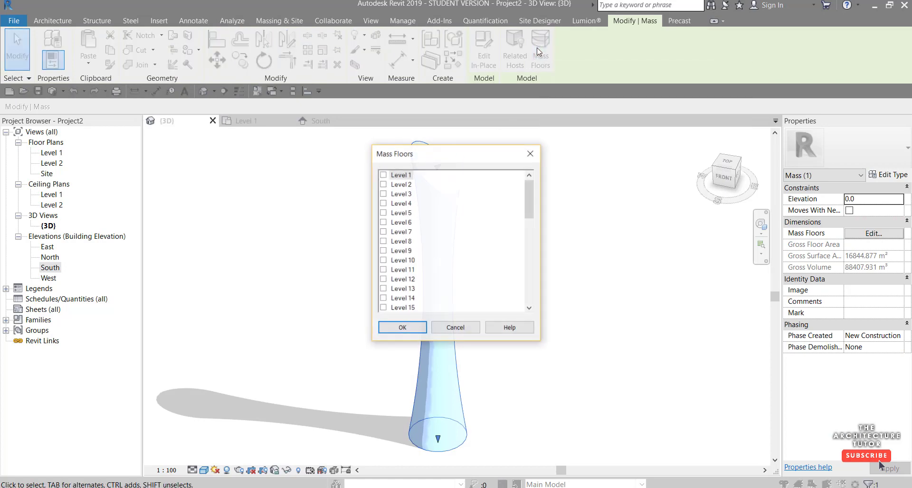
{"action": "left_click", "coordinate": [404, 176]}
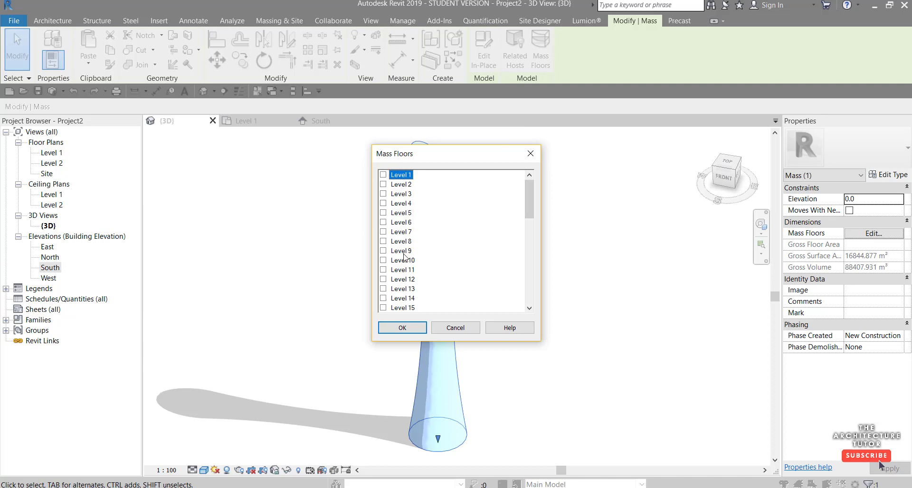
{"action": "scroll", "coordinate": [404, 257], "scroll_direction": "down", "scroll_amount": 11}
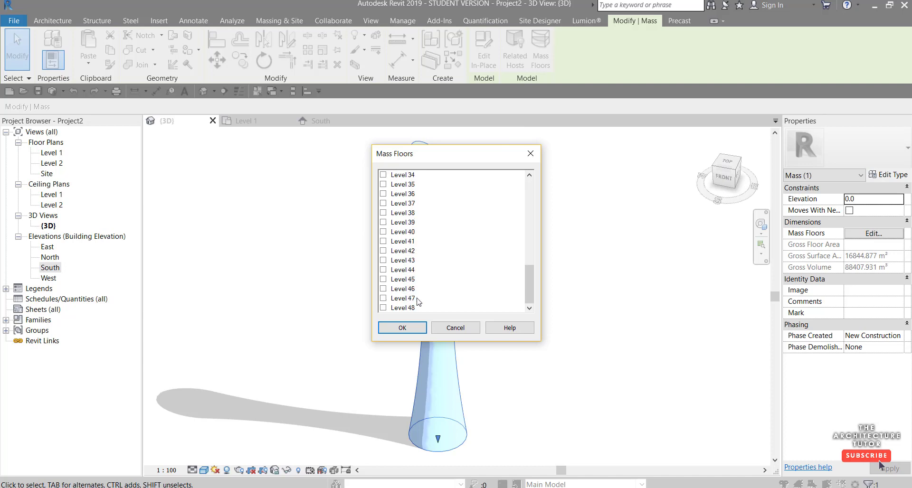
{"action": "left_click", "coordinate": [404, 308], "text": "shift"}
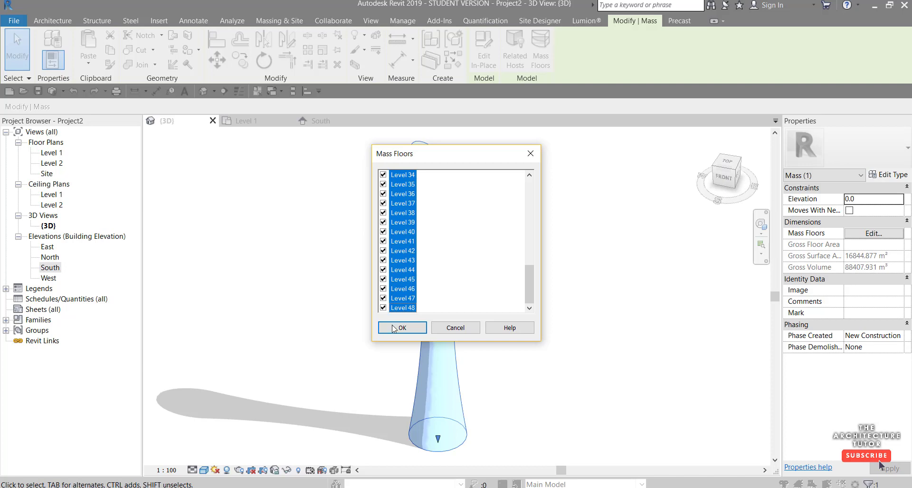
{"action": "left_click", "coordinate": [399, 328]}
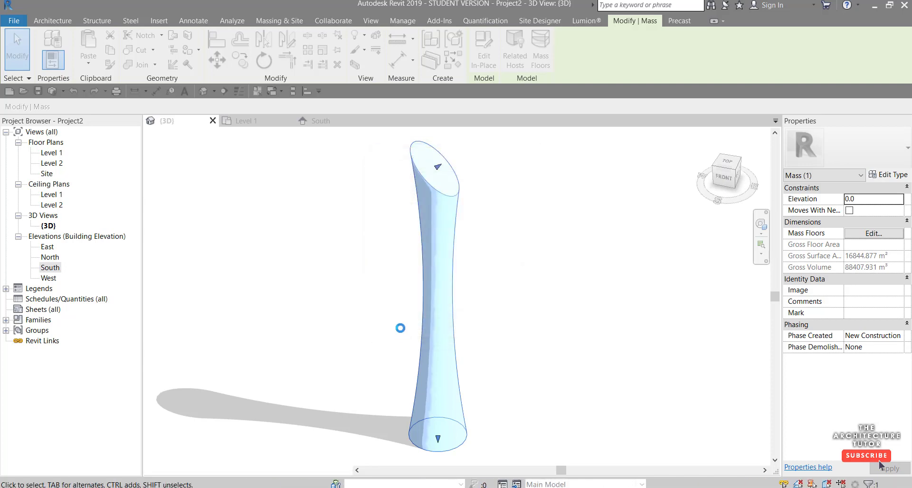
{"action": "left_click", "coordinate": [365, 276]}
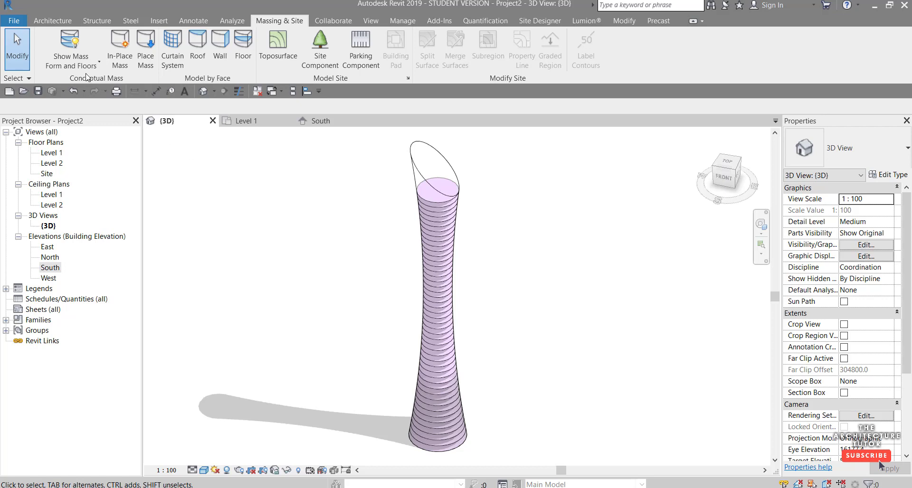
Step: Place Generic 150mm floors by face on all of the tower's mass floors
{"action": "left_click", "coordinate": [54, 23]}
{"action": "left_click", "coordinate": [268, 68]}
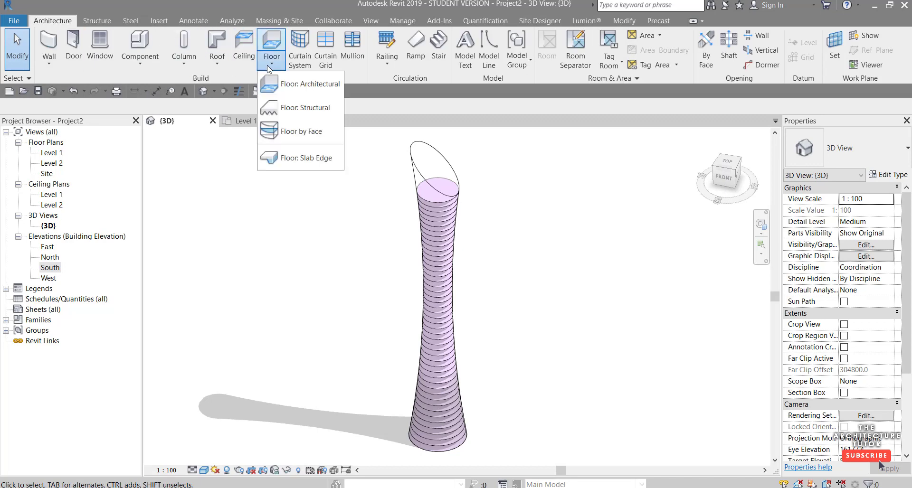
{"action": "left_click", "coordinate": [289, 131]}
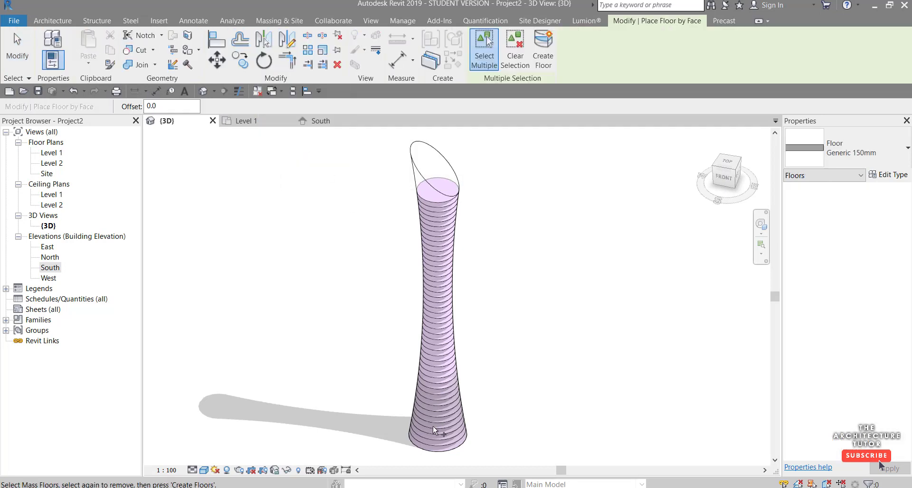
{"action": "left_click_drag", "start_coordinate": [394, 460], "coordinate": [518, 147]}
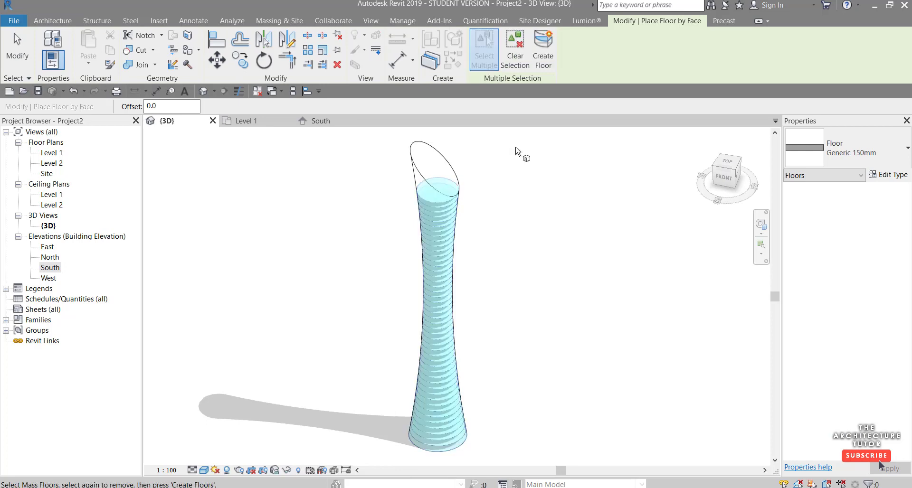
{"action": "left_click", "coordinate": [543, 52]}
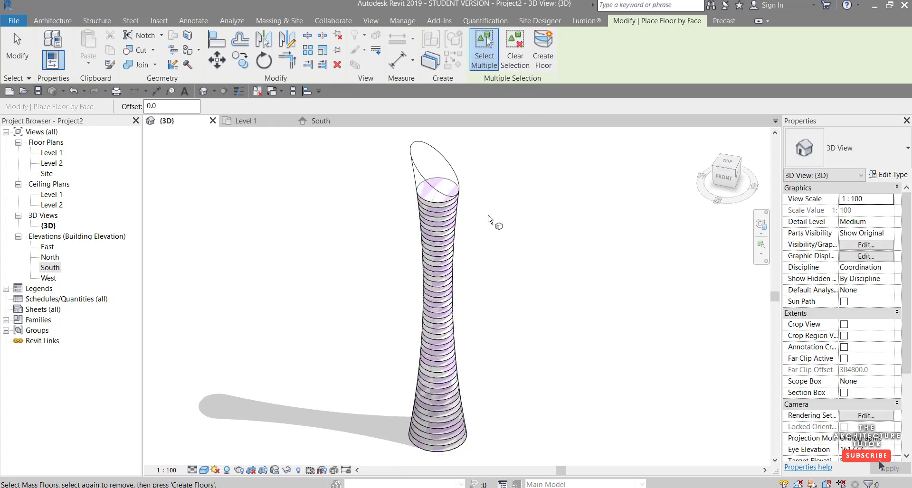
{"action": "key", "text": "Escape"}
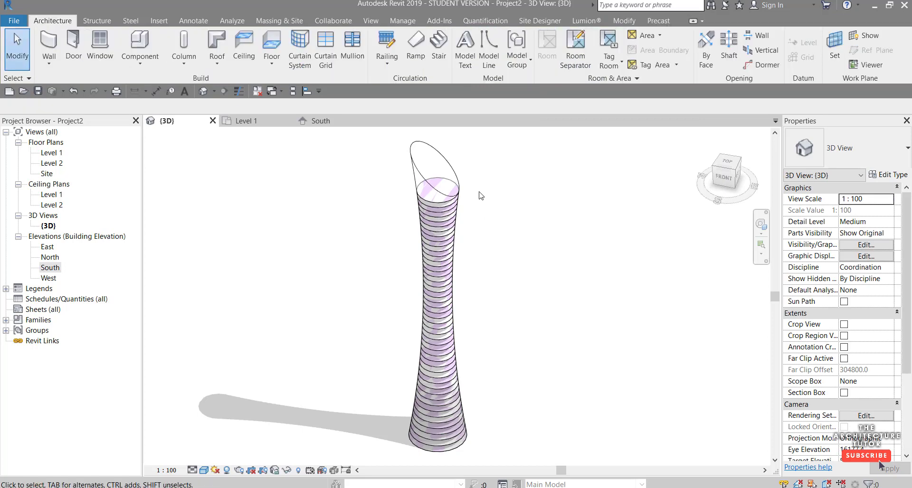
Step: Apply a 1500 x 3000mm curtain system by face to the tower's curved side face
{"action": "left_click", "coordinate": [300, 48]}
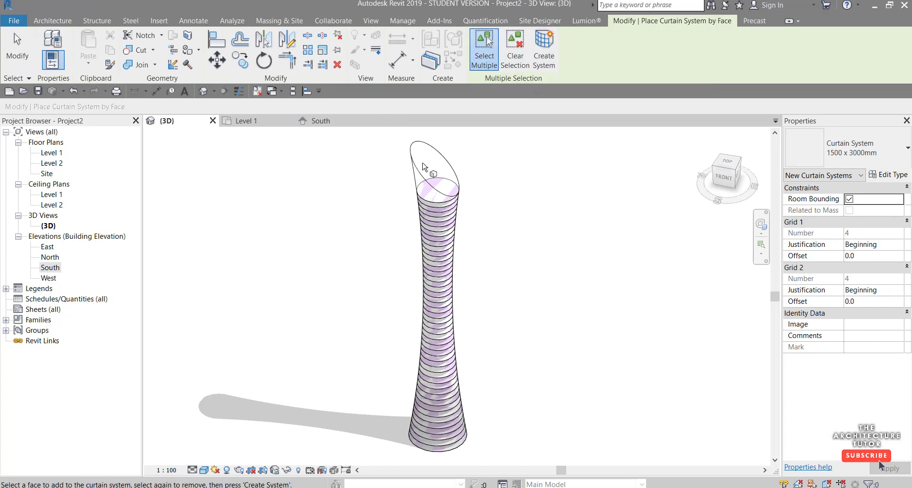
{"action": "left_click", "coordinate": [426, 184]}
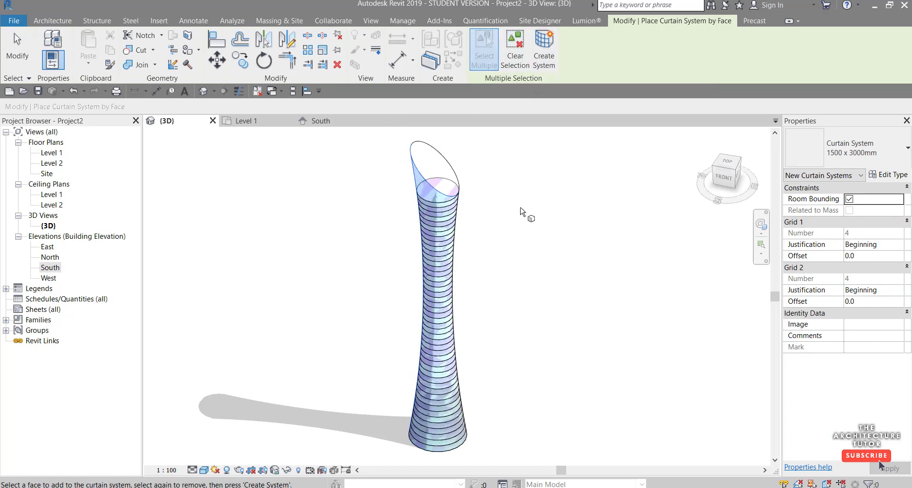
{"action": "middle_click_drag", "start_coordinate": [521, 212], "coordinate": [449, 196], "text": "shift"}
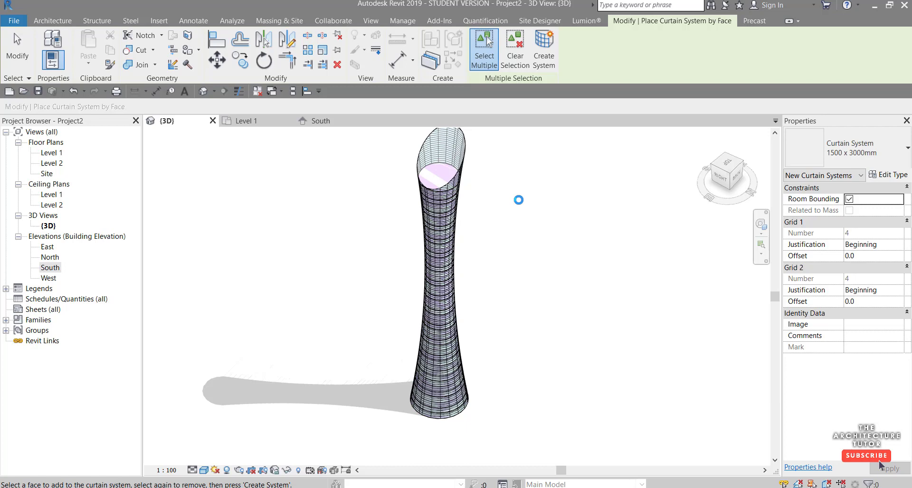
{"action": "scroll", "coordinate": [458, 190], "scroll_direction": "up", "scroll_amount": 4}
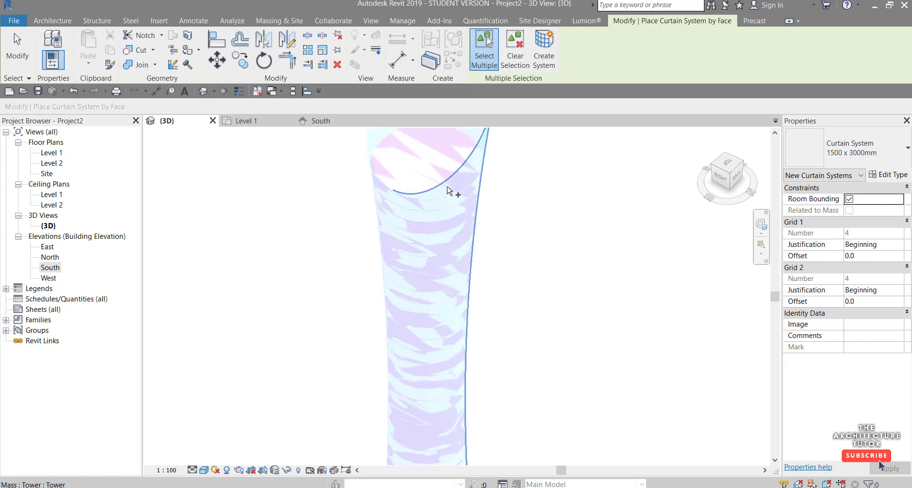
{"action": "scroll", "coordinate": [457, 173], "scroll_direction": "up", "scroll_amount": 2}
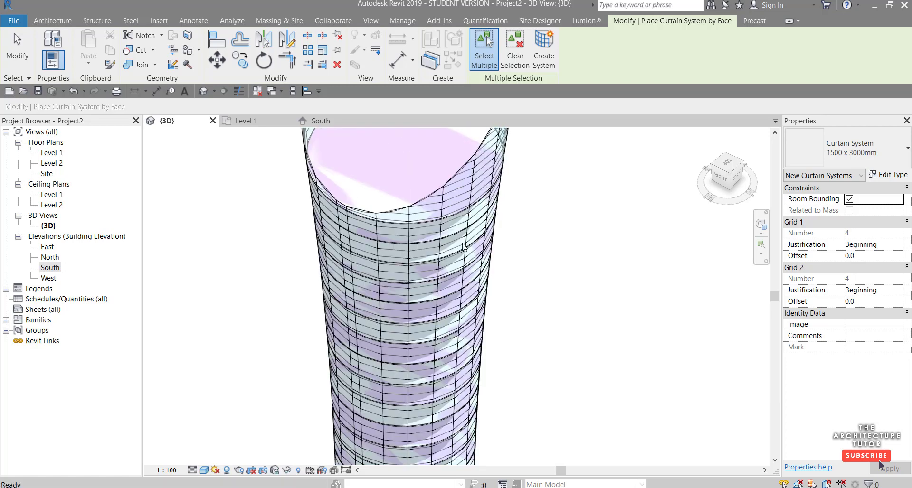
{"action": "key", "text": "Escape"}
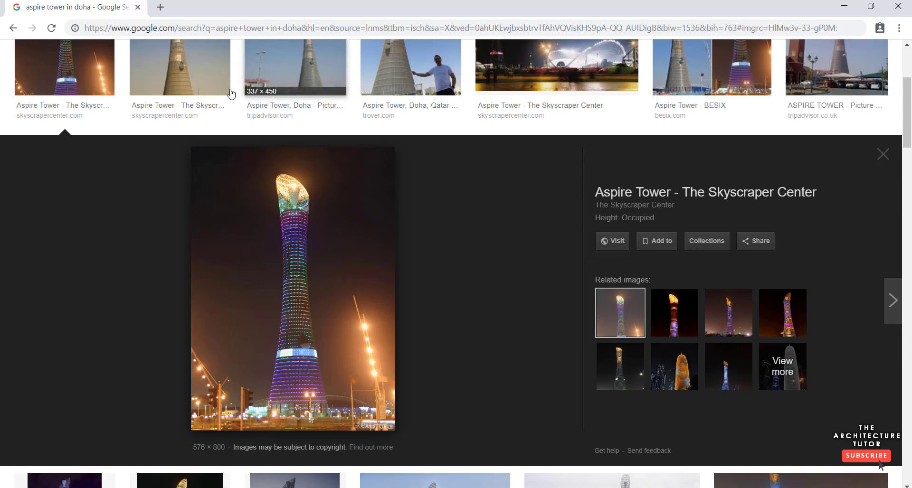
Step: View an Aspire Tower reference photo showing a man beside the tower
{"action": "scroll", "coordinate": [266, 191], "scroll_direction": "up", "scroll_amount": 2}
{"action": "left_click", "coordinate": [402, 174]}
{"action": "scroll", "coordinate": [272, 235], "scroll_direction": "down", "scroll_amount": 2}
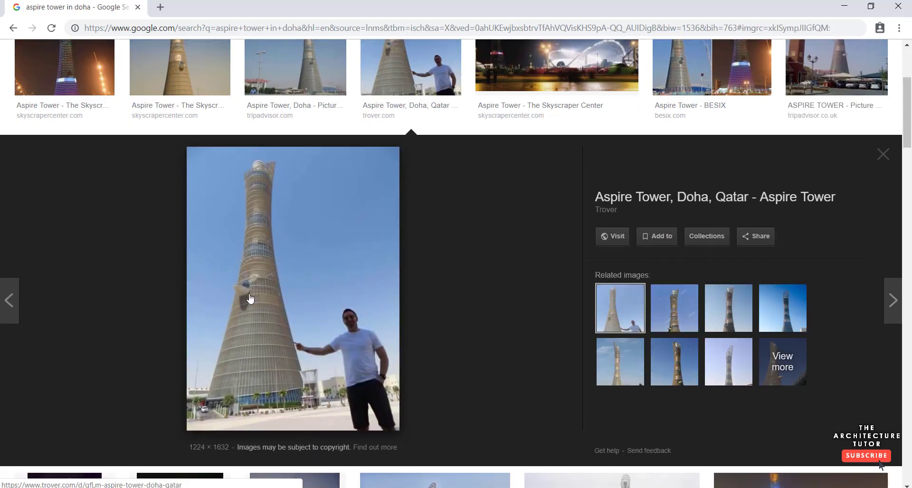
Step: Change the curtain system type to Grid 1 spacing 1000 and Grid 2 spacing 3500
{"action": "key", "text": "alt+Tab"}
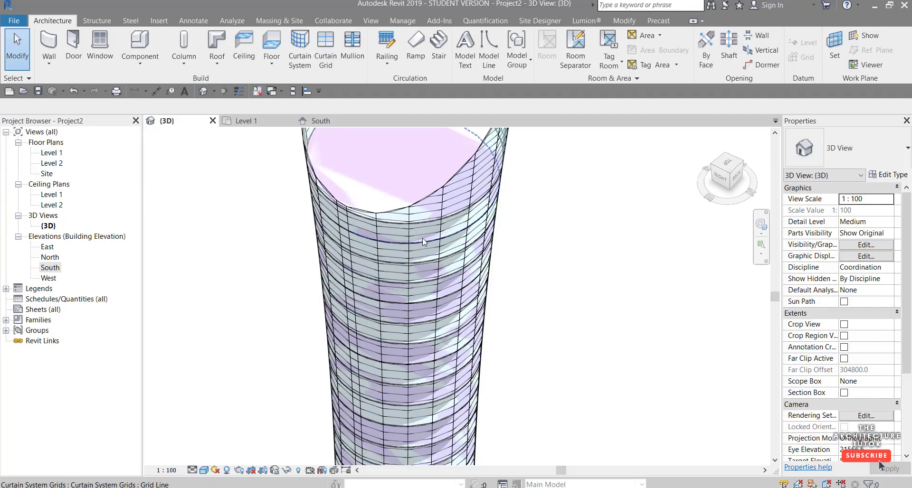
{"action": "key", "text": "Tab"}
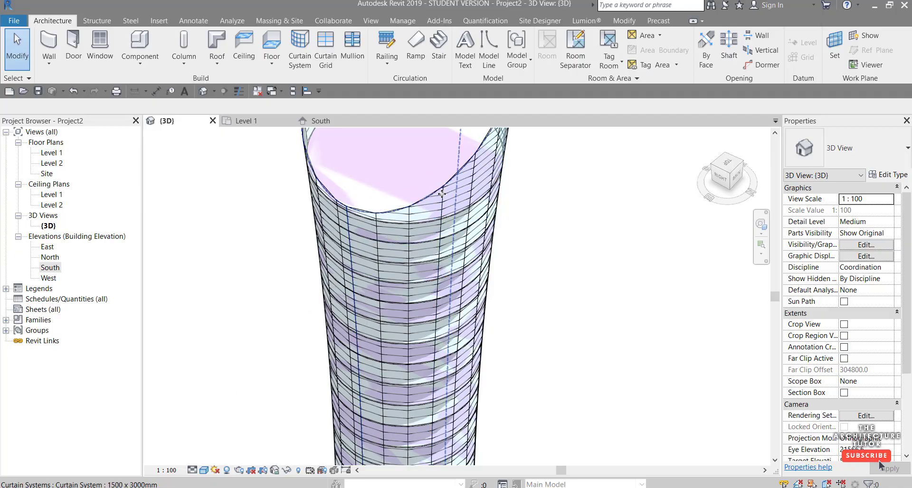
{"action": "left_click", "coordinate": [441, 194]}
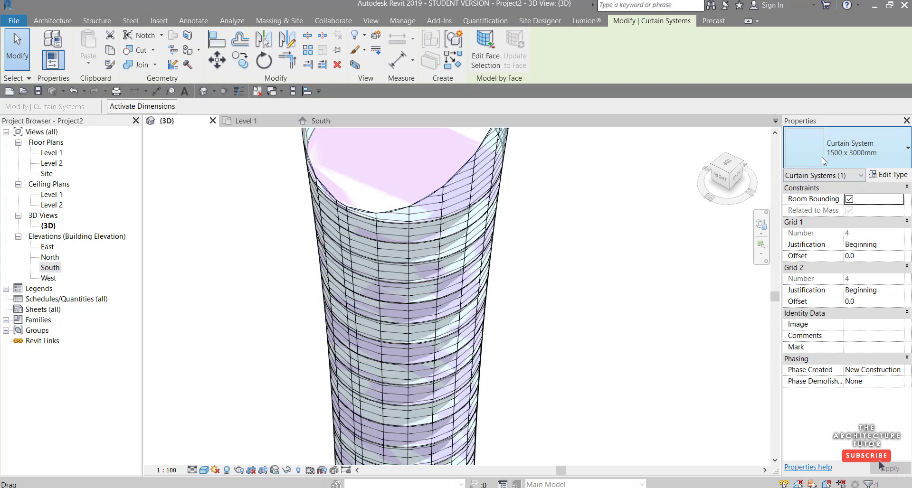
{"action": "left_click", "coordinate": [887, 175]}
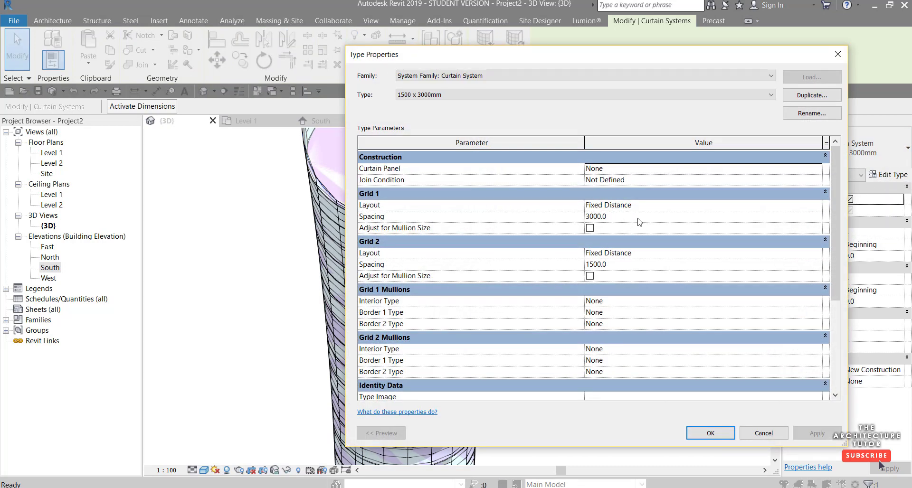
{"action": "left_click_drag", "start_coordinate": [610, 61], "coordinate": [736, 77]}
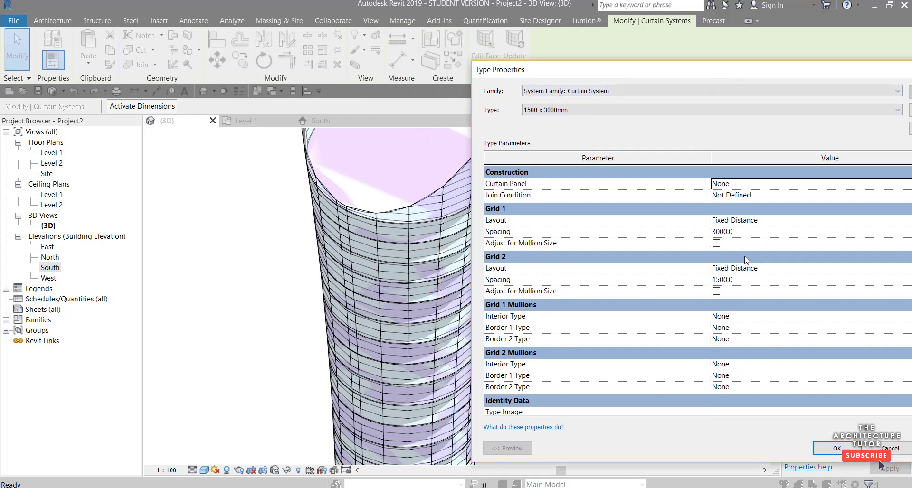
{"action": "left_click", "coordinate": [749, 232]}
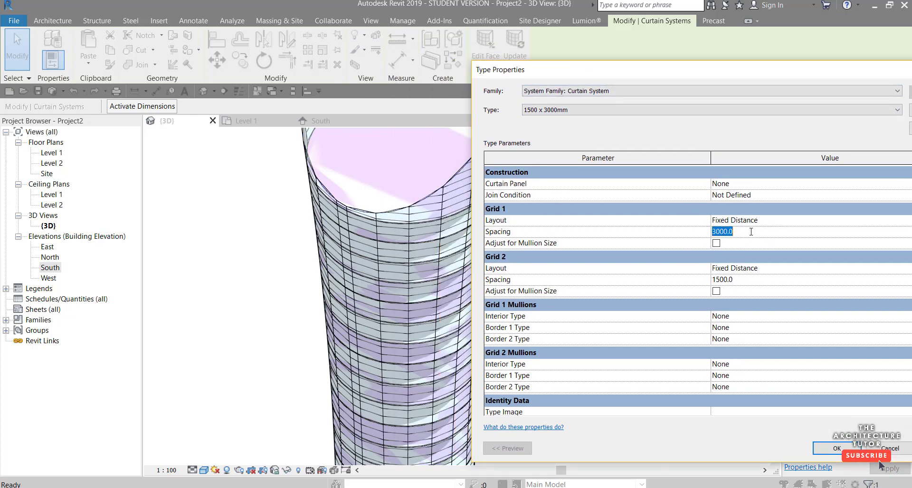
{"action": "type", "text": "1000"}
{"action": "key", "text": "Tab"}
{"action": "key", "text": "Tab"}
{"action": "key", "text": "Tab"}
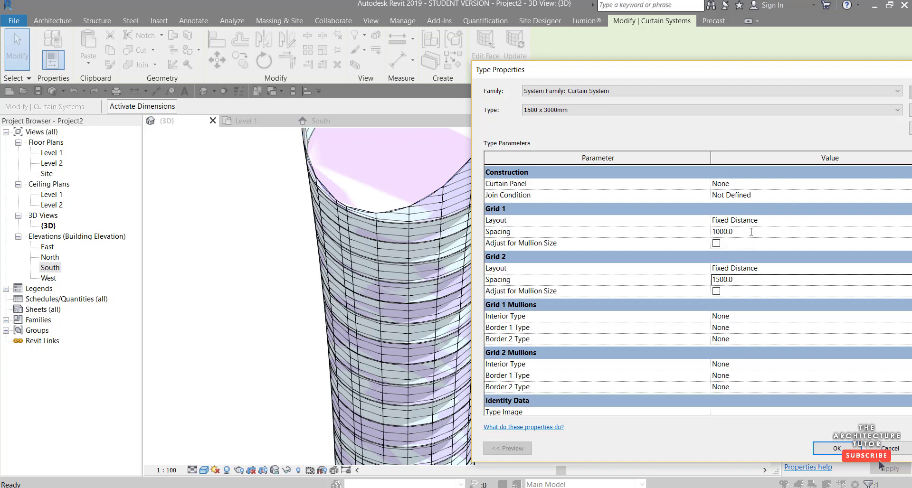
{"action": "type", "text": "3.5"}
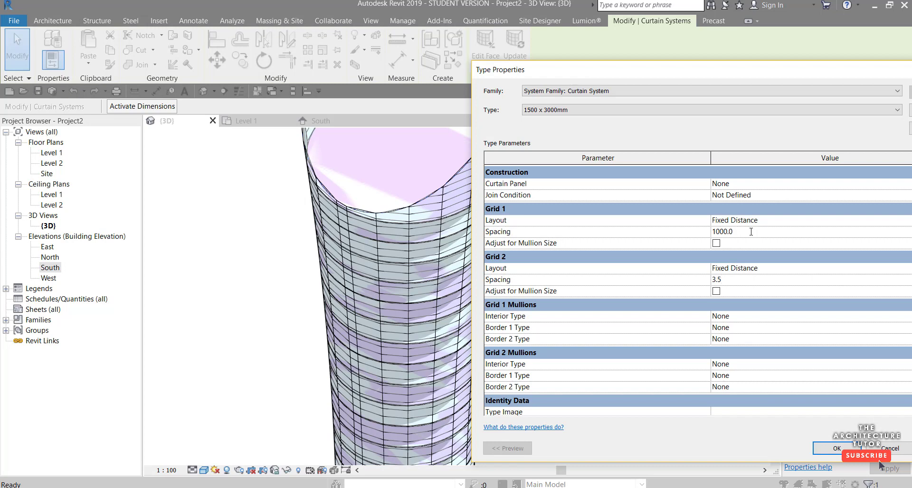
{"action": "key", "text": "Tab"}
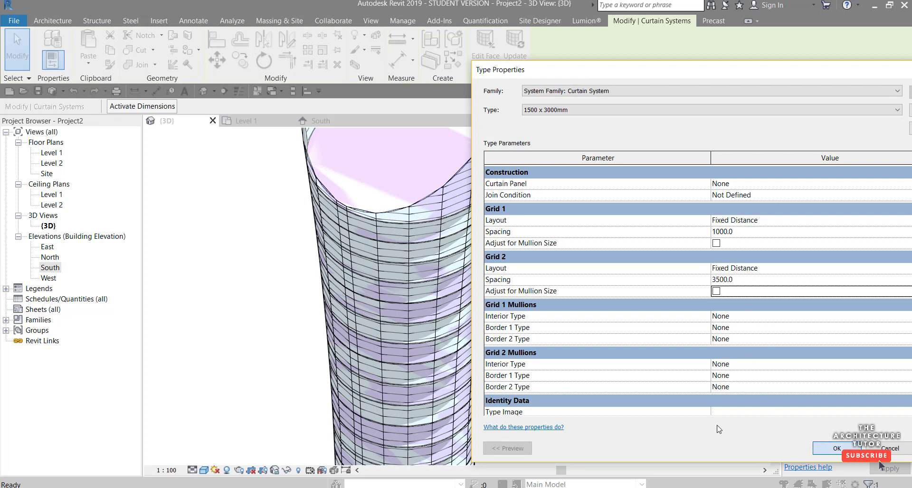
{"action": "key", "text": "Return"}
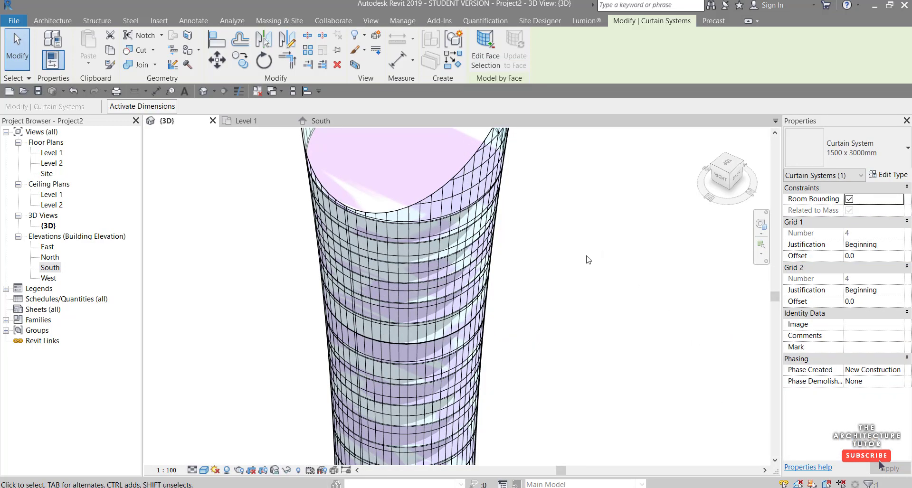
Step: Reframe the tower's sloped top, then set mass display to Show Mass by View Settings
{"action": "scroll", "coordinate": [575, 275], "scroll_direction": "down", "scroll_amount": 5}
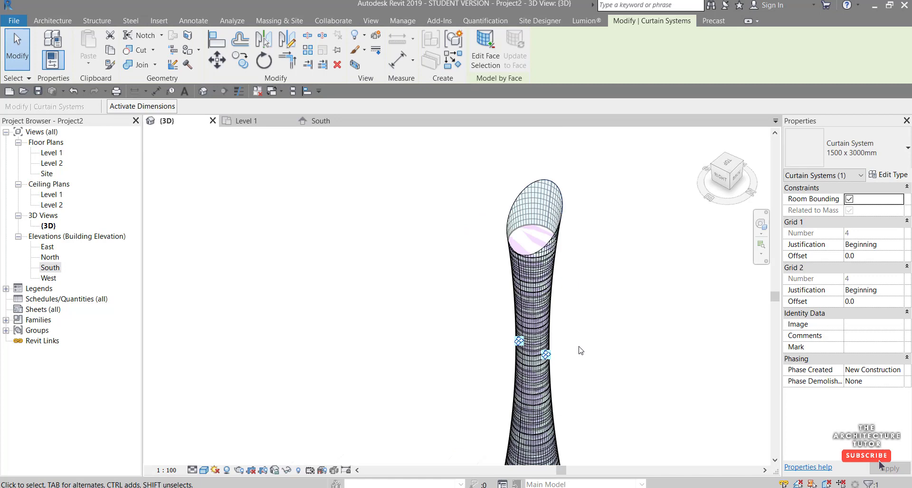
{"action": "middle_click_drag", "start_coordinate": [583, 348], "coordinate": [555, 293]}
{"action": "scroll", "coordinate": [574, 279], "scroll_direction": "down", "scroll_amount": 2}
{"action": "scroll", "coordinate": [556, 293], "scroll_direction": "up", "scroll_amount": 1}
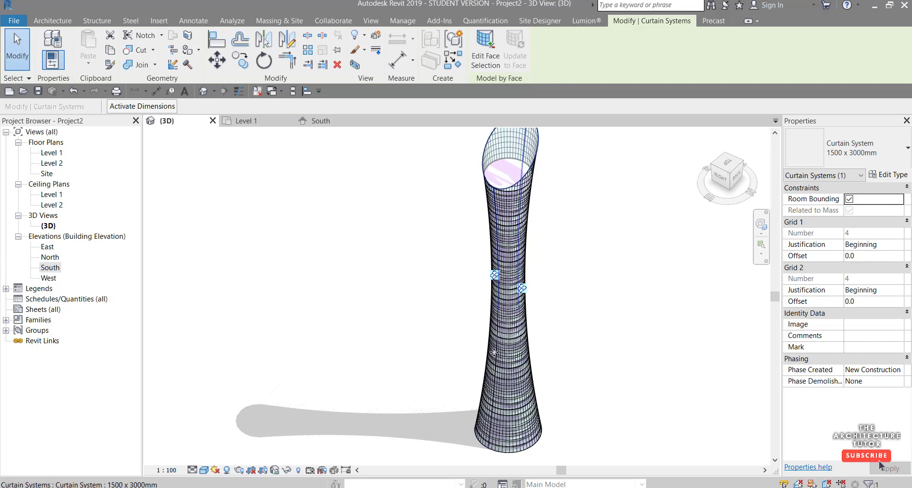
{"action": "middle_click_drag", "start_coordinate": [481, 404], "coordinate": [544, 279], "text": "shift"}
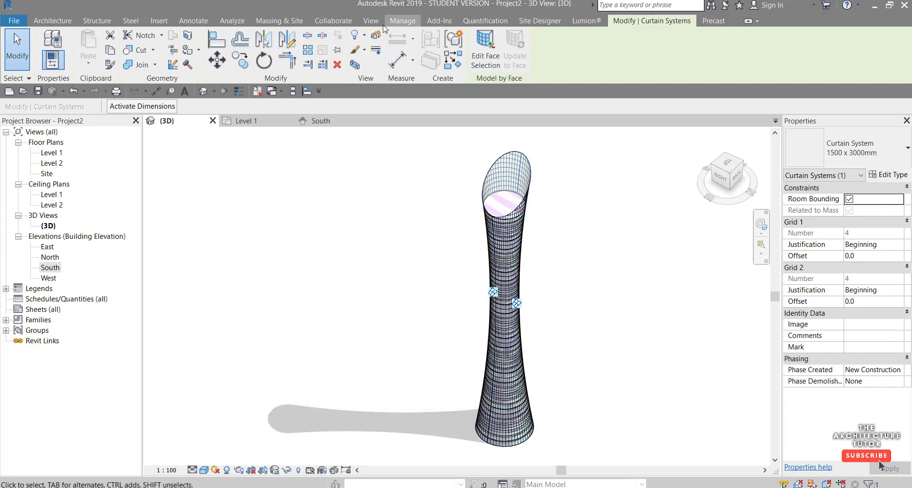
{"action": "left_click", "coordinate": [293, 23]}
{"action": "left_click", "coordinate": [74, 65]}
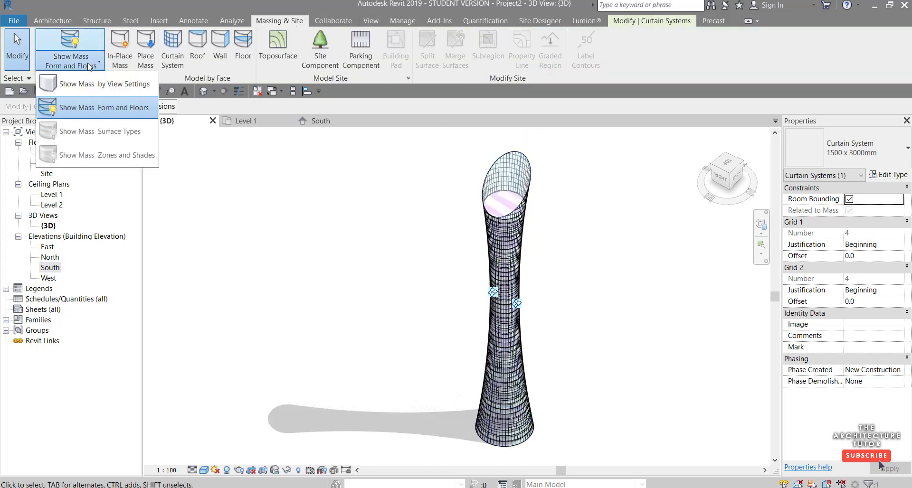
{"action": "left_click", "coordinate": [97, 84]}
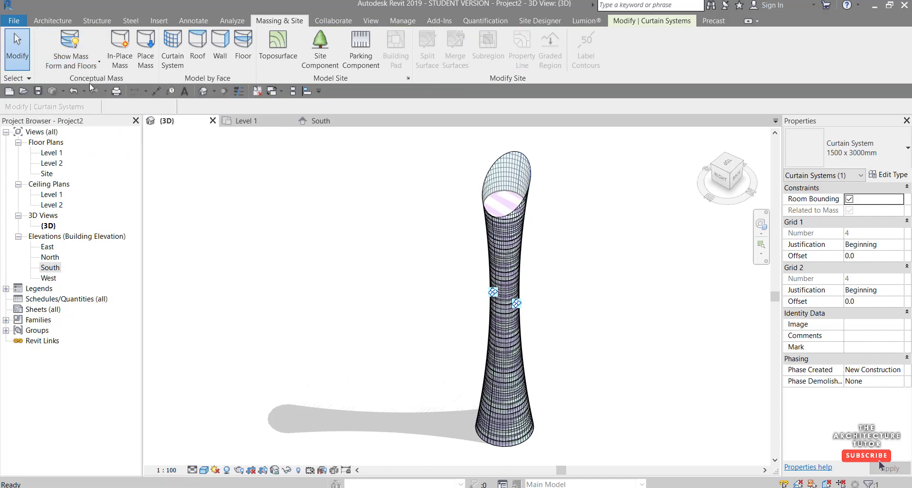
{"action": "left_click", "coordinate": [292, 237]}
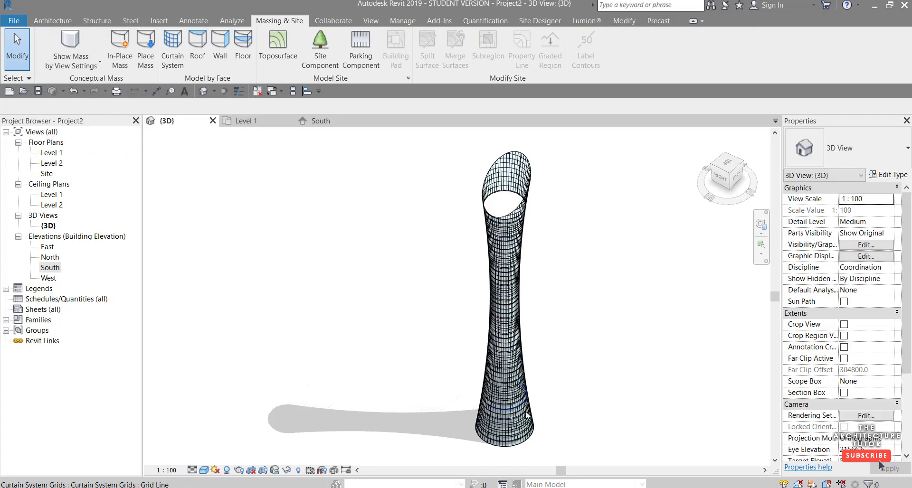
{"action": "scroll", "coordinate": [551, 199], "scroll_direction": "up", "scroll_amount": 1}
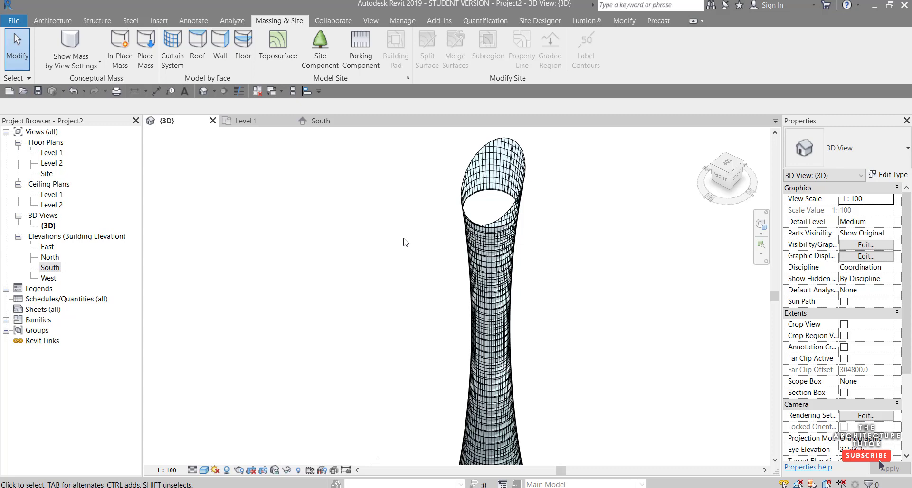
Step: Turn off the Mass category in the 3D view's Visibility/Graphics overrides
{"action": "left_click", "coordinate": [369, 19]}
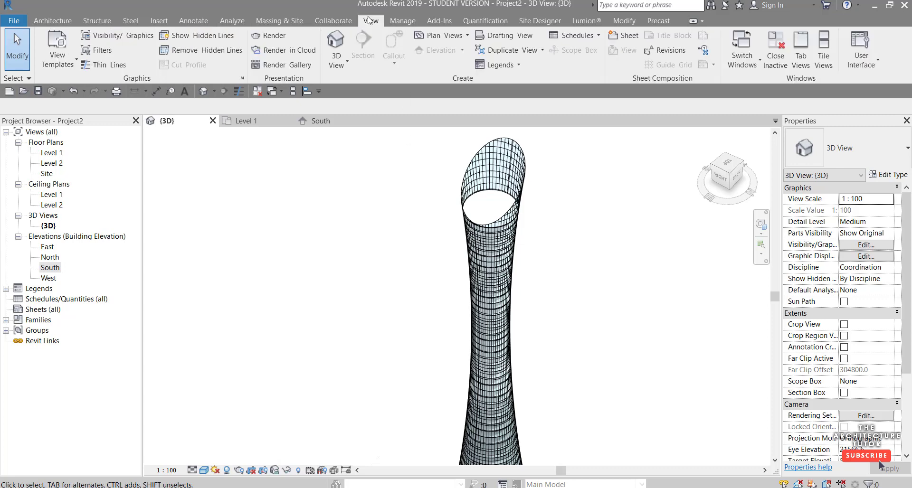
{"action": "left_click", "coordinate": [116, 37]}
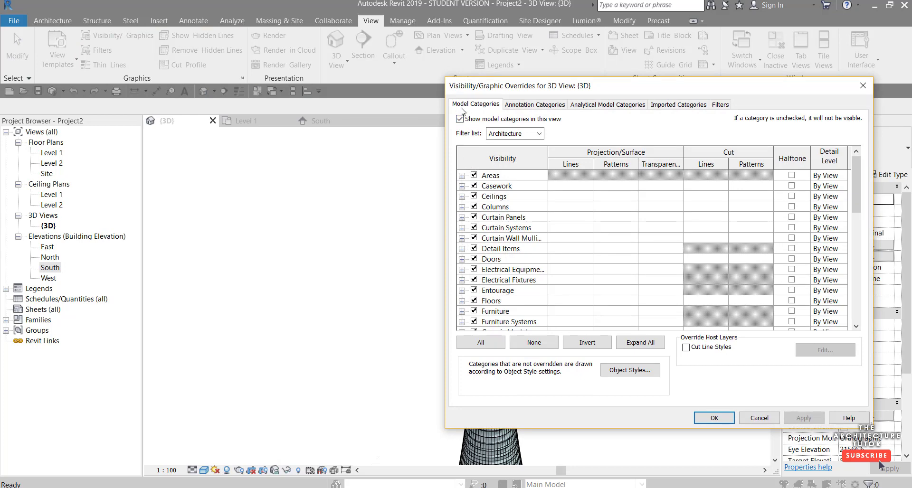
{"action": "scroll", "coordinate": [487, 279], "scroll_direction": "down", "scroll_amount": 2}
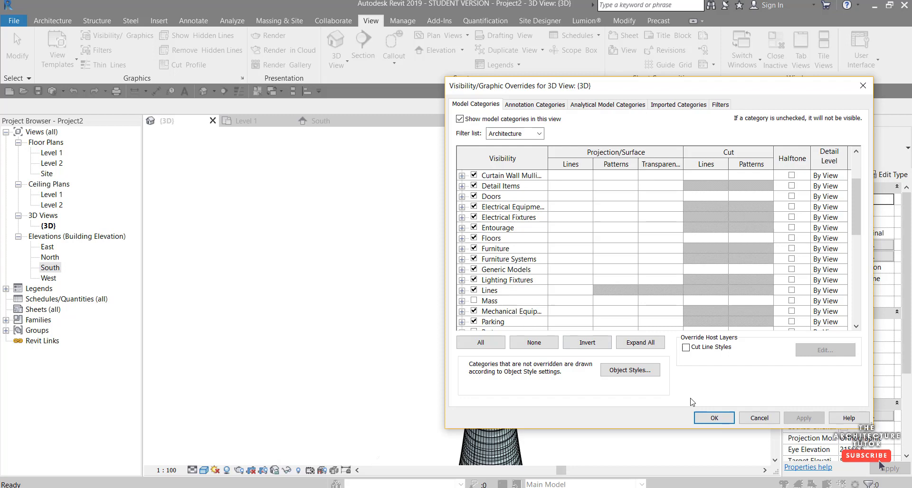
{"action": "left_click", "coordinate": [714, 418]}
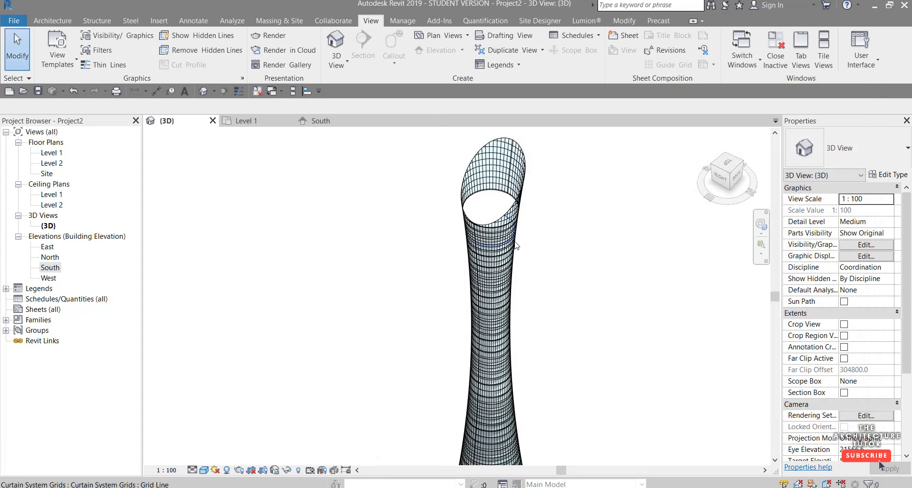